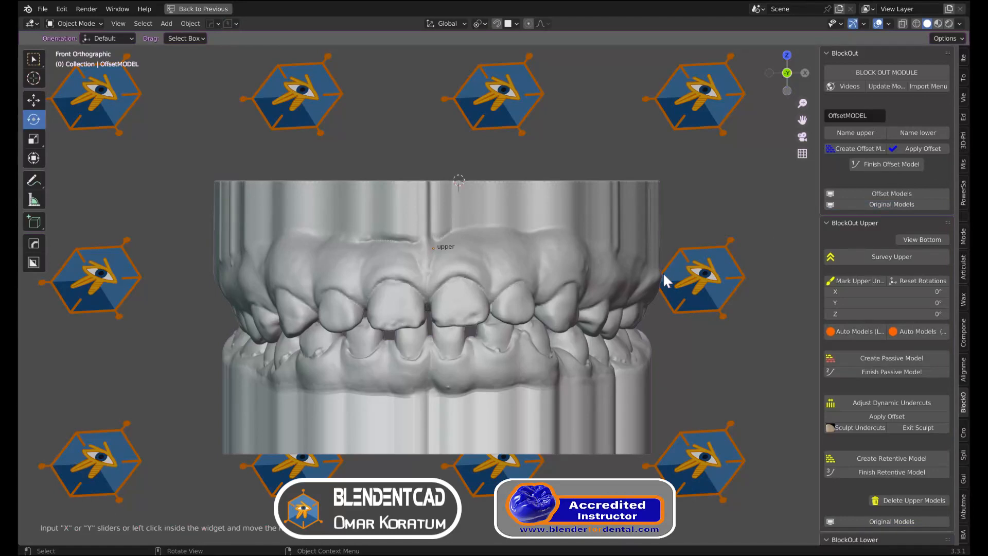
Start surveying the upper model and tilt it about the X axis to about 18.3°
{"action": "left_click", "coordinate": [580, 267]}
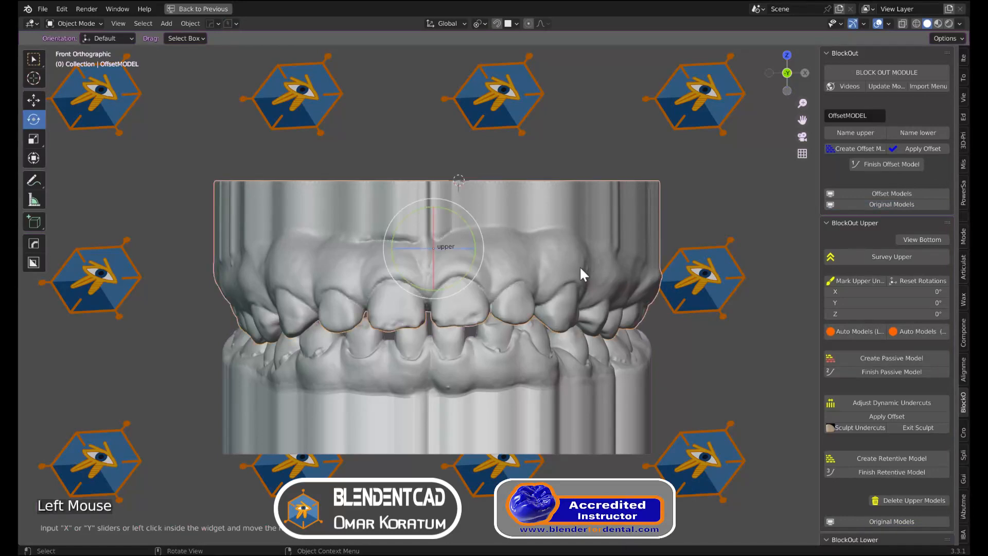
{"action": "left_click", "coordinate": [853, 257]}
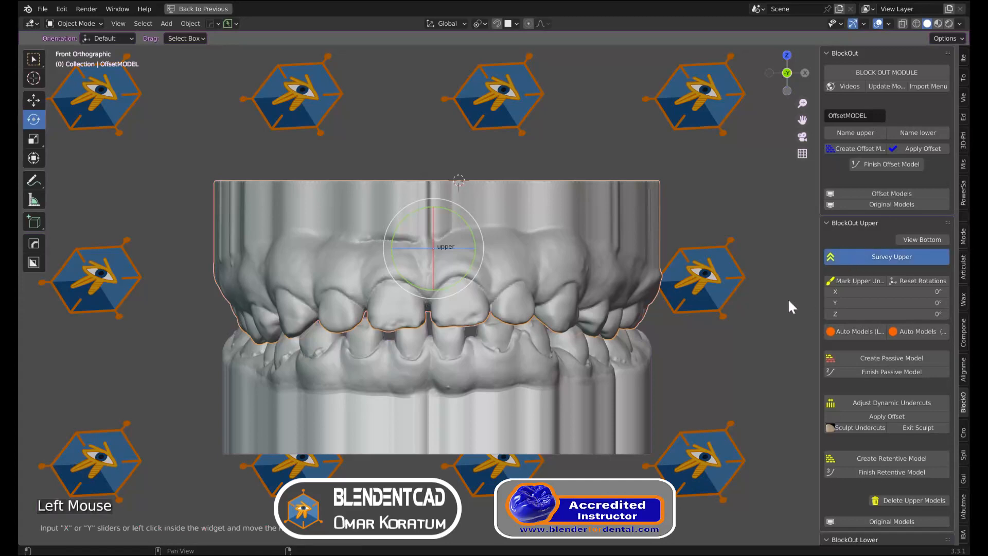
{"action": "left_click", "coordinate": [433, 245]}
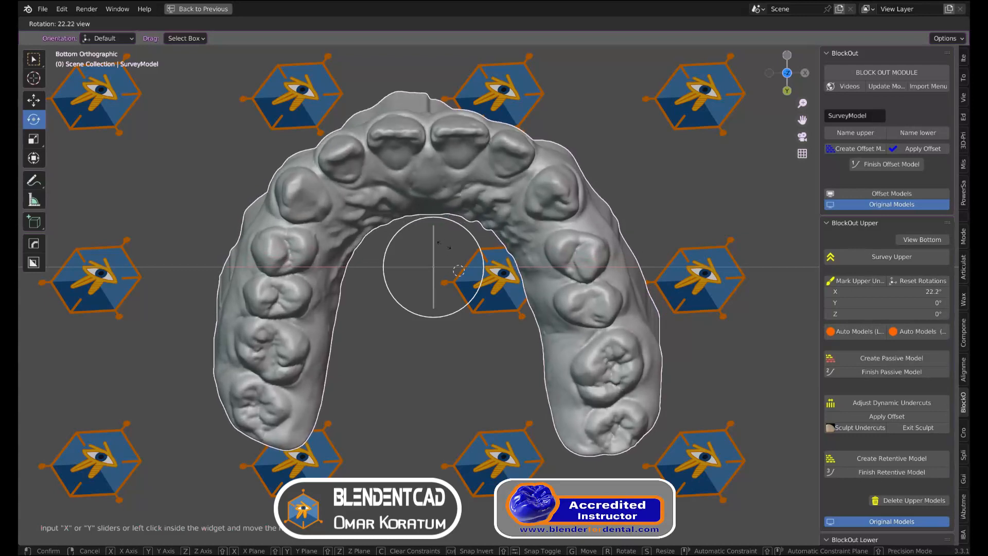
{"action": "left_click", "coordinate": [444, 244]}
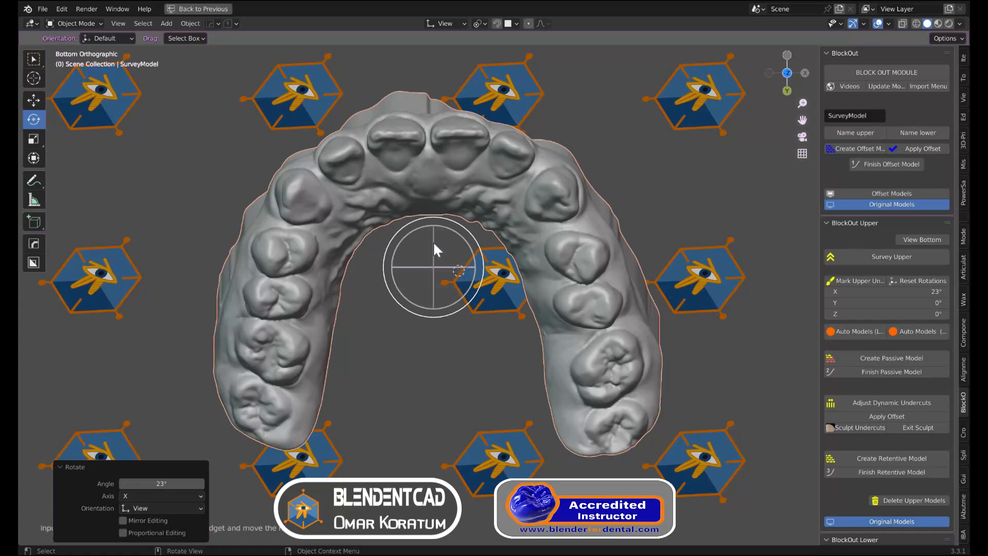
{"action": "key", "text": "r"}
{"action": "left_click", "coordinate": [433, 244]}
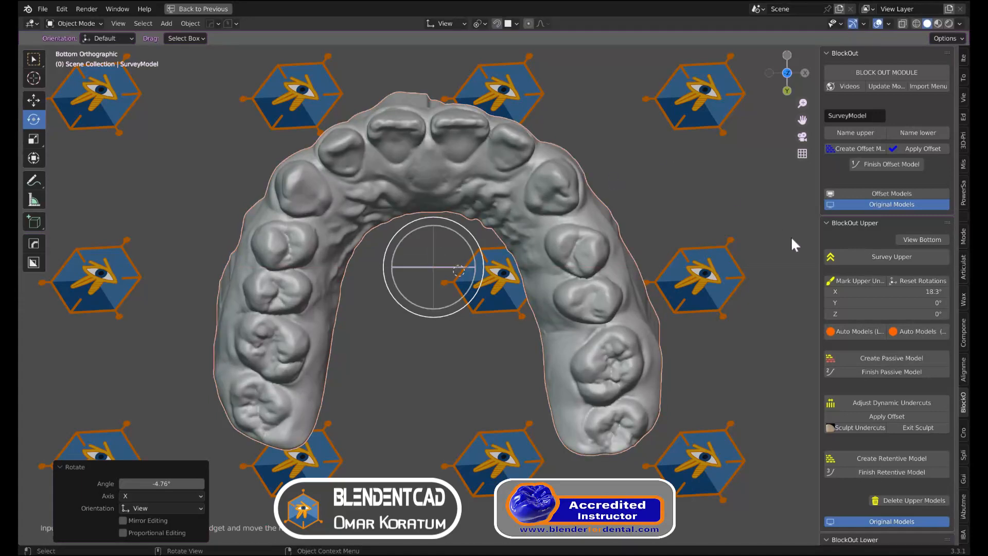
Widen the BlockOut sidebar to show its full labels and generate the automatic upper models with the Less Retentive 0.2 setting
{"action": "left_click_drag", "start_coordinate": [821, 239], "coordinate": [731, 242]}
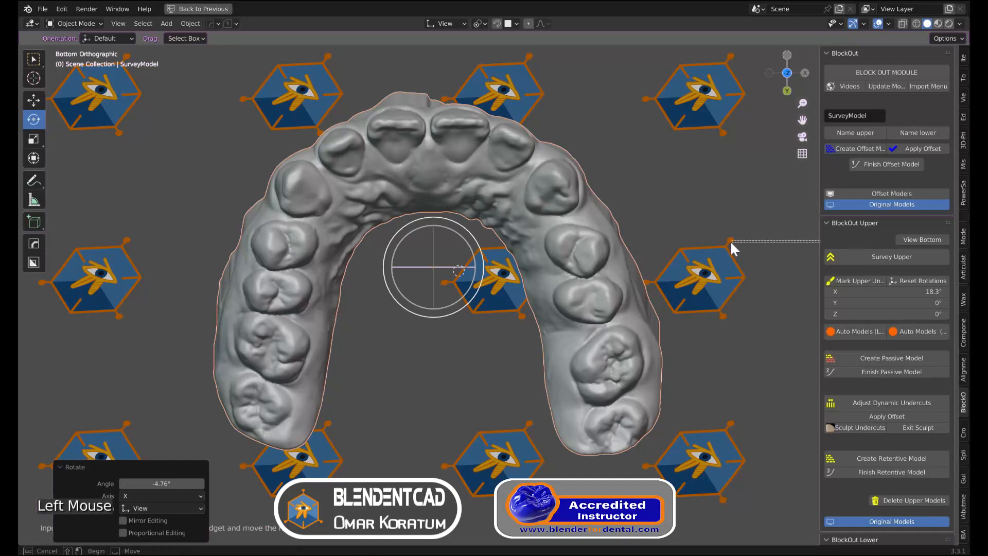
{"action": "left_click_drag", "start_coordinate": [820, 238], "coordinate": [736, 243]}
{"action": "left_click", "coordinate": [593, 231]}
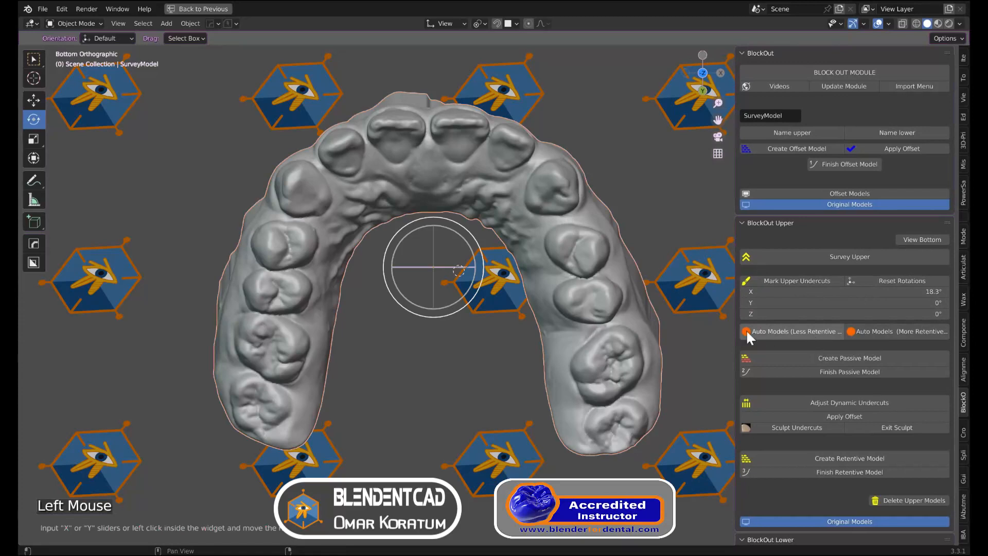
{"action": "left_click_drag", "start_coordinate": [735, 338], "coordinate": [704, 345]}
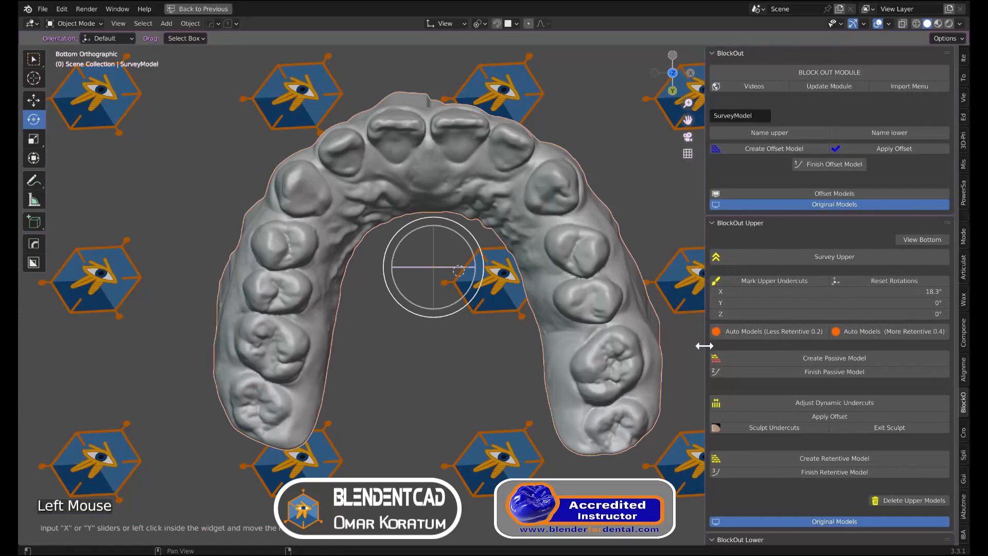
{"action": "left_click", "coordinate": [813, 332]}
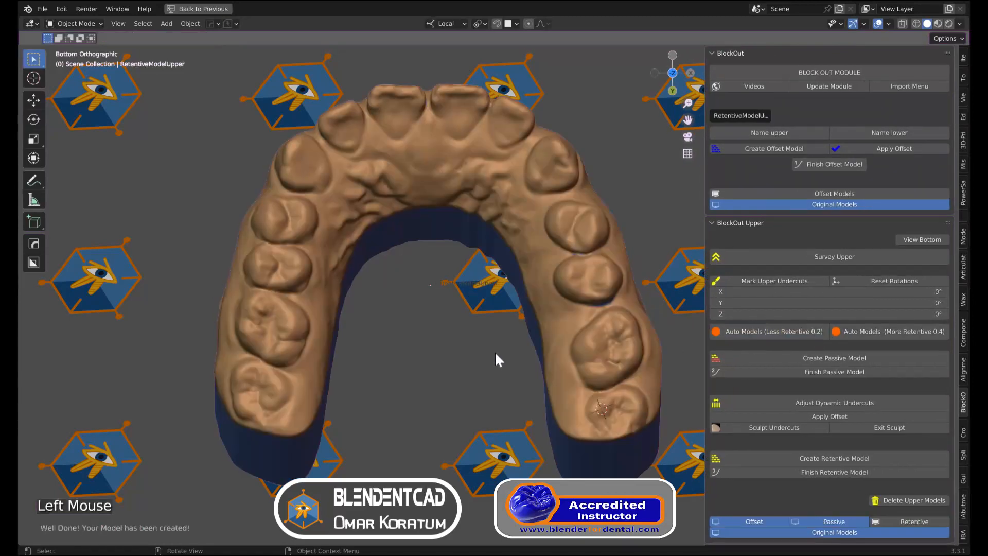
View the retentive upper model from the front and show the offset and passive models together with it
{"action": "key", "text": "grave"}
{"action": "left_click", "coordinate": [453, 320]}
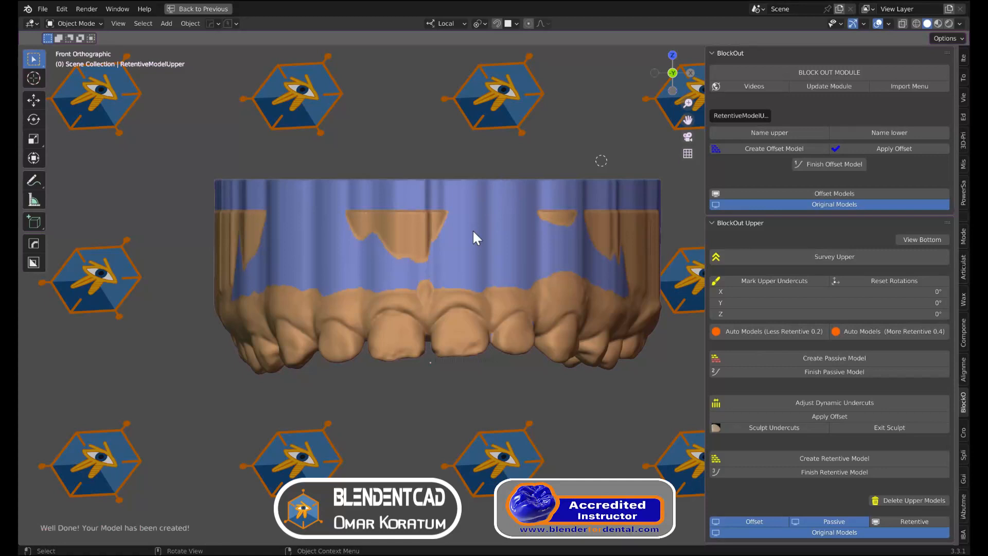
{"action": "left_click", "coordinate": [747, 519]}
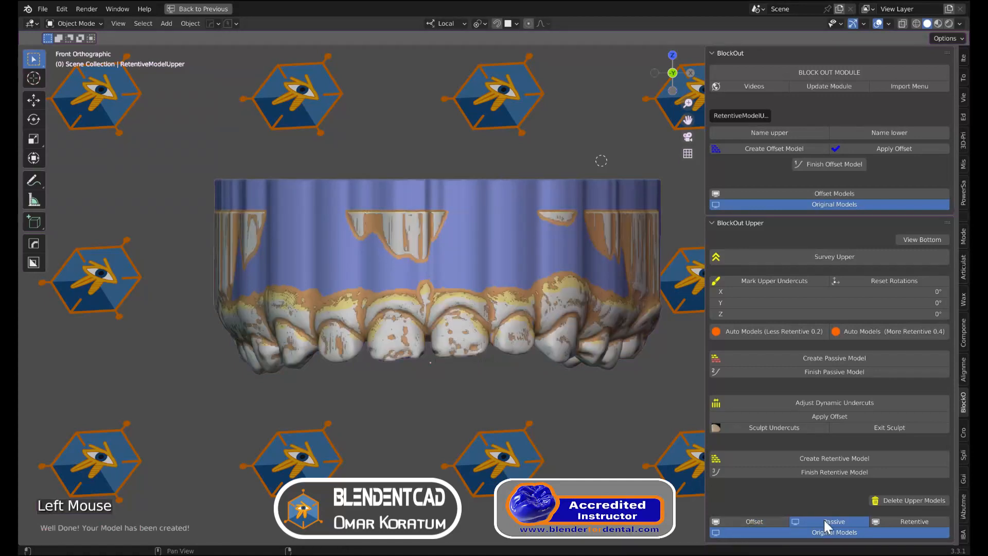
{"action": "left_click", "coordinate": [824, 518]}
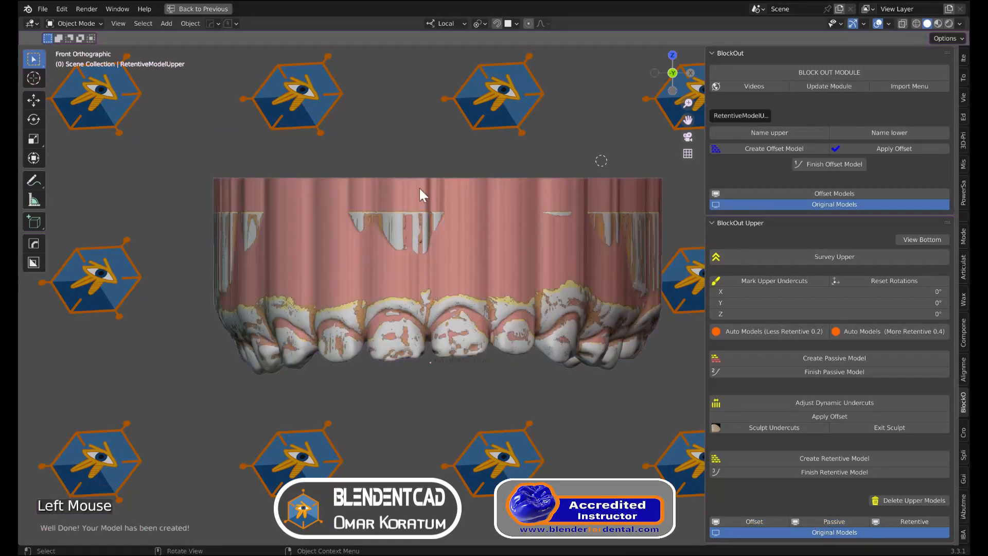
Clip the view to a narrow vertical section near the midline, reveal all models and inspect the cross-section from the side
{"action": "key", "text": "alt+b"}
{"action": "left_click_drag", "start_coordinate": [445, 138], "coordinate": [477, 456]}
{"action": "scroll", "coordinate": [496, 435], "scroll_direction": "up", "scroll_amount": 4}
{"action": "middle_click_drag", "start_coordinate": [468, 412], "coordinate": [465, 409]}
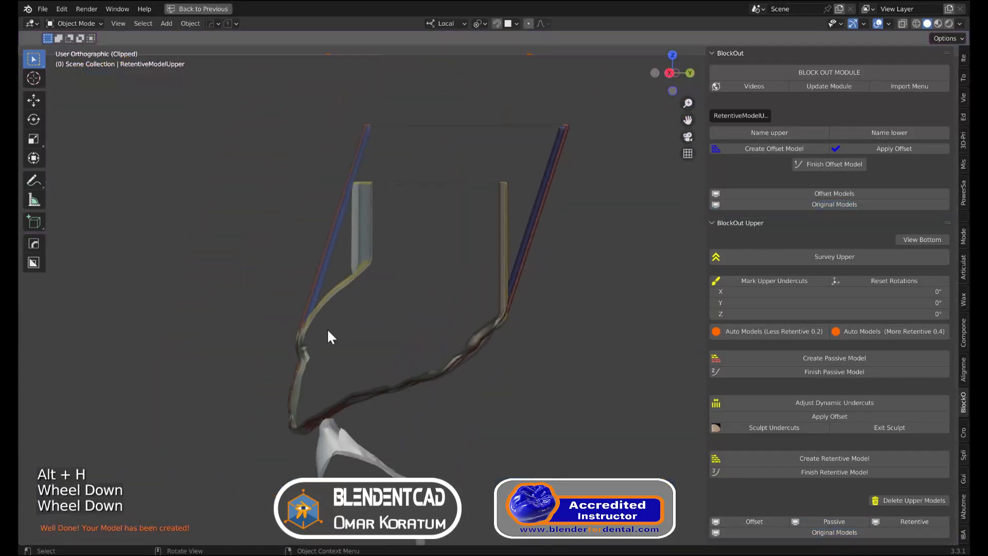
{"action": "middle_click_drag", "start_coordinate": [326, 328], "coordinate": [444, 276]}
{"action": "scroll", "coordinate": [330, 338], "scroll_direction": "up", "scroll_amount": 2}
Compare the original upper, offset, passive and blockout model outlines in the cross-section by selecting them one at a time
{"action": "left_click", "coordinate": [328, 252]}
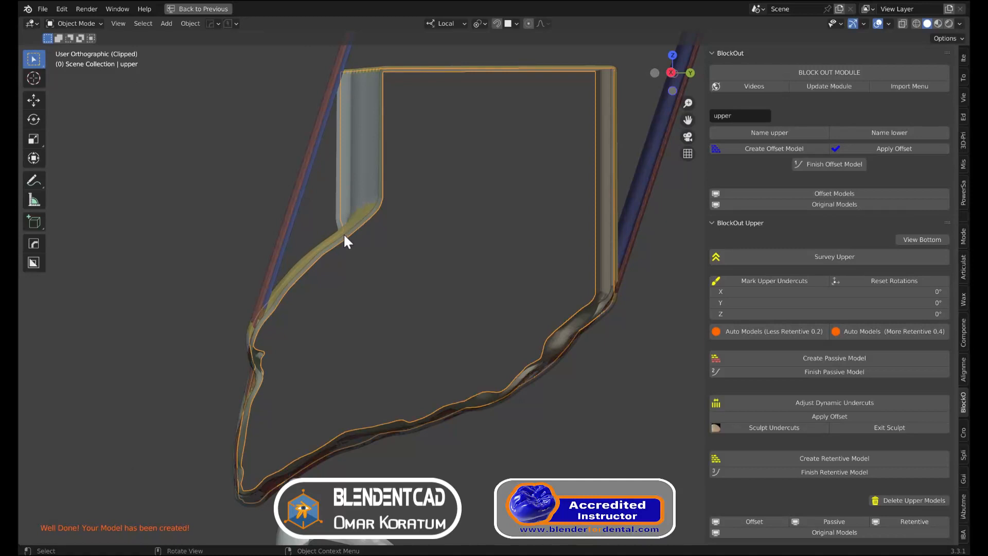
{"action": "left_click", "coordinate": [341, 240]}
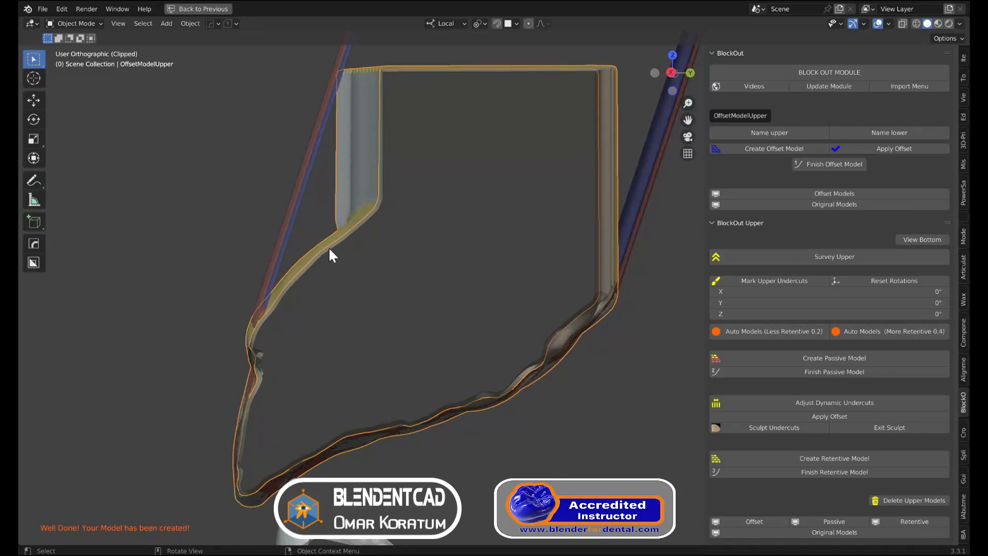
{"action": "left_click", "coordinate": [287, 225]}
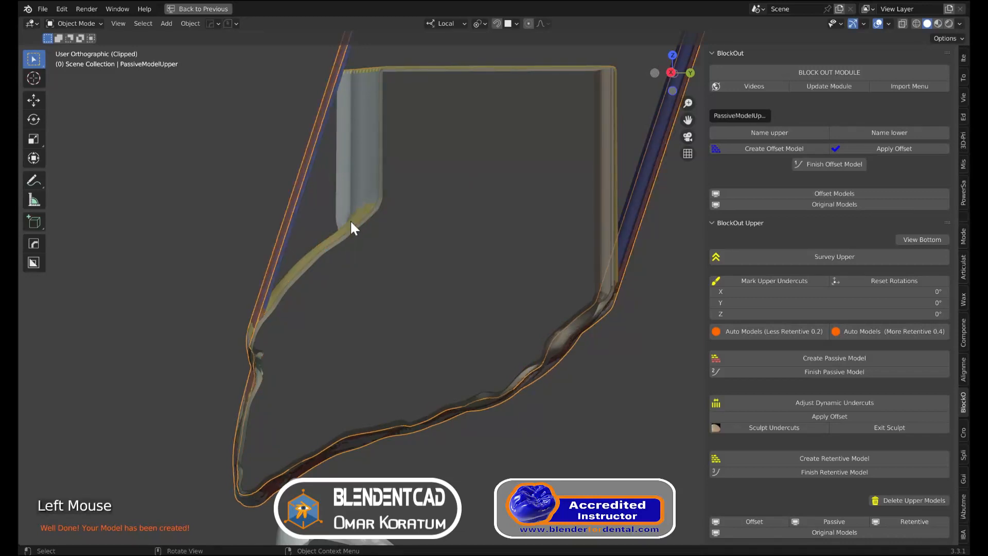
{"action": "middle_click_drag", "start_coordinate": [406, 217], "coordinate": [455, 257], "text": "shift"}
{"action": "scroll", "coordinate": [451, 267], "scroll_direction": "down", "scroll_amount": 2}
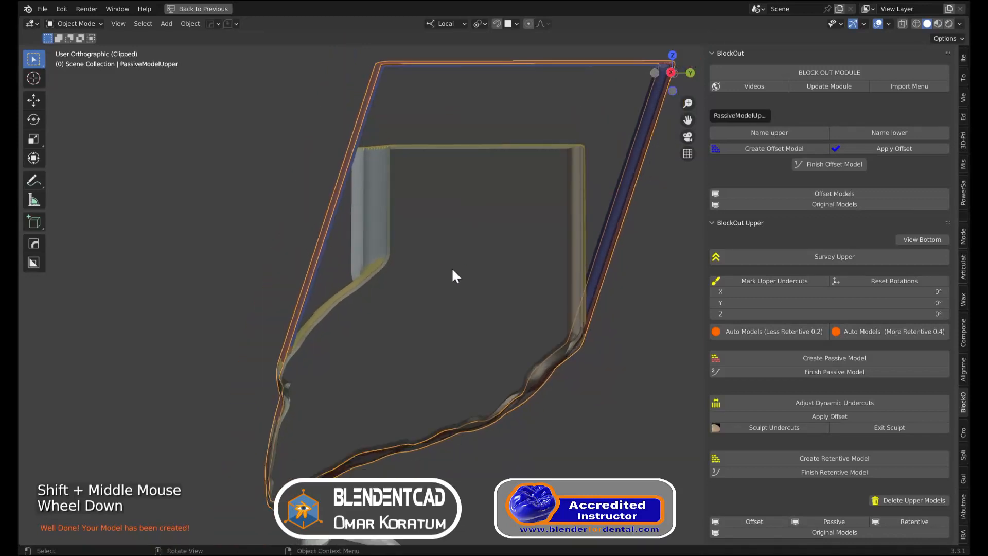
{"action": "left_click", "coordinate": [322, 245]}
{"action": "left_click", "coordinate": [327, 243]}
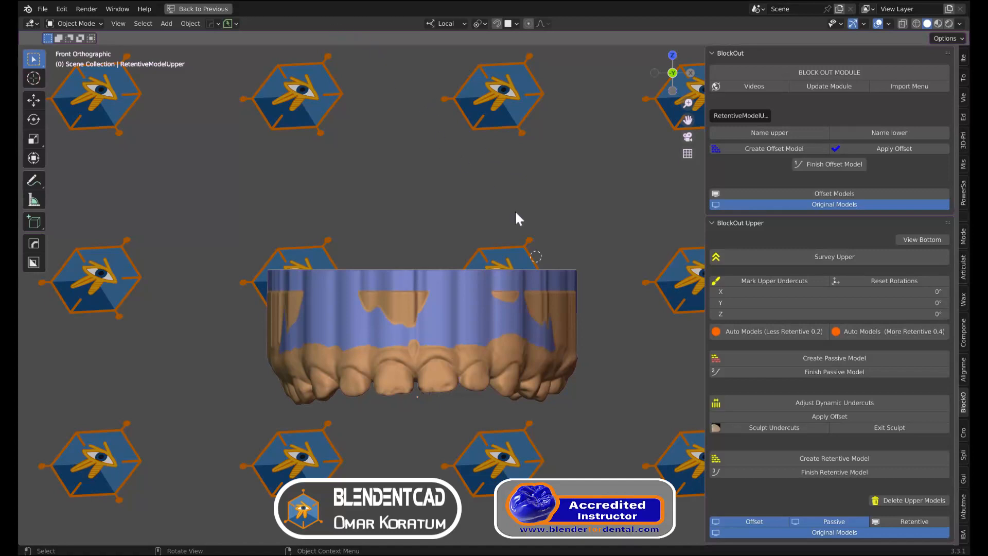
Hide the retentive upper model, show the original models again and select the original upper model
{"action": "left_click", "coordinate": [906, 520]}
{"action": "left_click", "coordinate": [826, 533]}
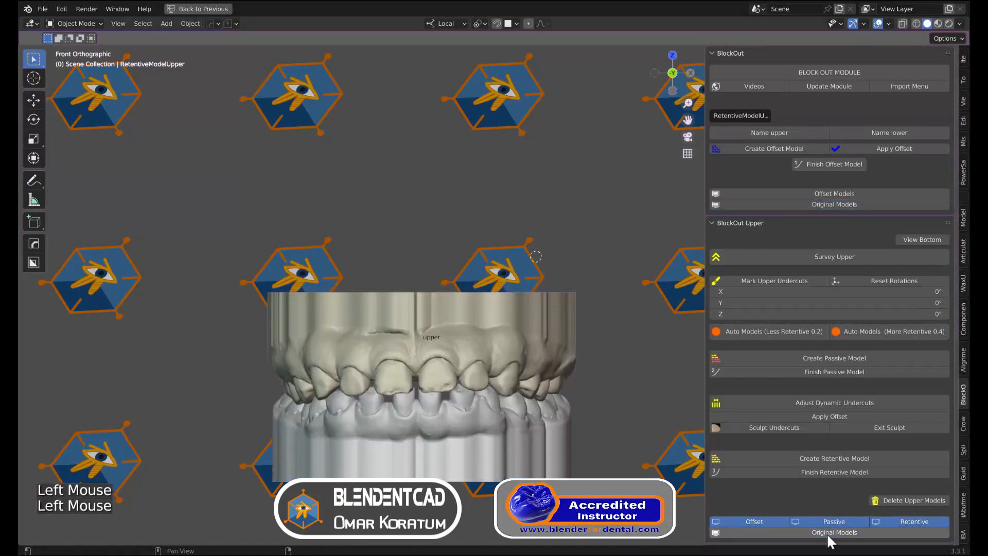
{"action": "scroll", "coordinate": [520, 440], "scroll_direction": "up", "scroll_amount": 1}
{"action": "scroll", "coordinate": [518, 439], "scroll_direction": "down", "scroll_amount": 2}
{"action": "middle_click_drag", "start_coordinate": [493, 428], "coordinate": [468, 326], "text": "shift"}
{"action": "scroll", "coordinate": [469, 326], "scroll_direction": "up", "scroll_amount": 1}
{"action": "scroll", "coordinate": [468, 326], "scroll_direction": "up", "scroll_amount": 2}
{"action": "scroll", "coordinate": [437, 294], "scroll_direction": "up", "scroll_amount": 1, "text": "shift"}
{"action": "middle_click_drag", "start_coordinate": [424, 282], "coordinate": [442, 335], "text": "shift"}
{"action": "scroll", "coordinate": [442, 334], "scroll_direction": "up", "scroll_amount": 1, "text": "shift"}
{"action": "left_click", "coordinate": [396, 310]}
Place the 3D cursor at the gumline between two upper side teeth and add a single-vertex mesh there
{"action": "middle_click_drag", "start_coordinate": [363, 308], "coordinate": [354, 345]}
{"action": "scroll", "coordinate": [435, 313], "scroll_direction": "down", "scroll_amount": 1}
{"action": "scroll", "coordinate": [435, 314], "scroll_direction": "up", "scroll_amount": 1}
{"action": "scroll", "coordinate": [435, 313], "scroll_direction": "up", "scroll_amount": 1}
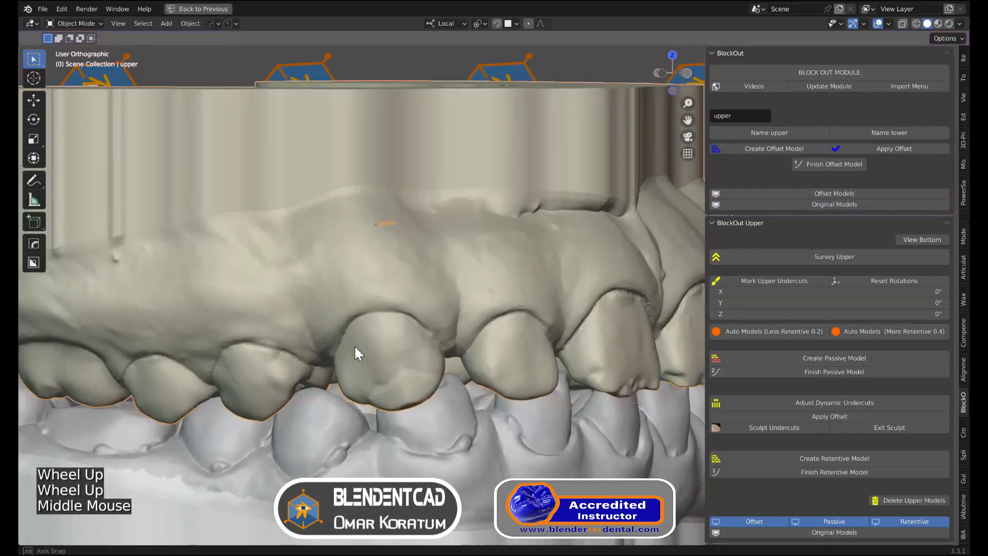
{"action": "key", "text": "shift"}
{"action": "right_click", "coordinate": [331, 359], "text": "shift"}
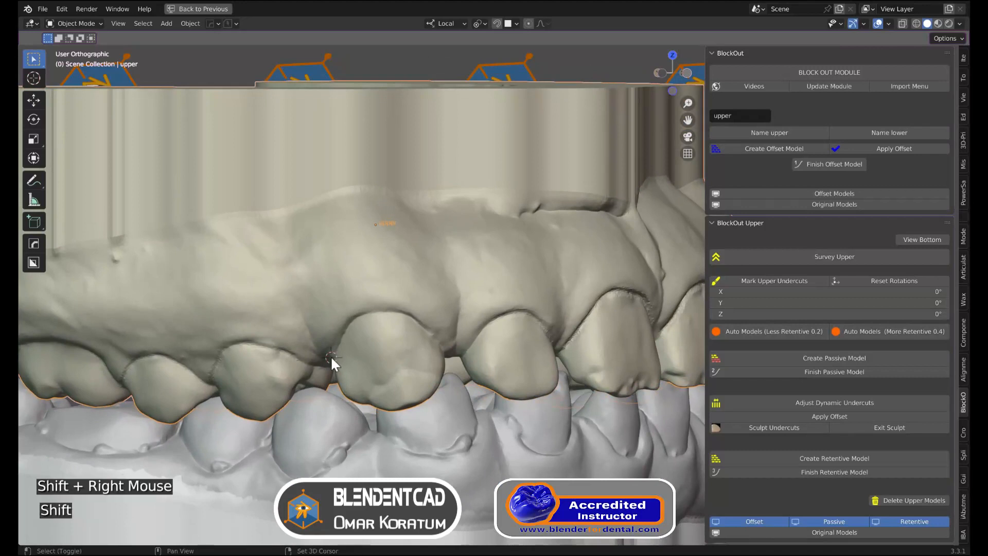
{"action": "key", "text": "shift+a"}
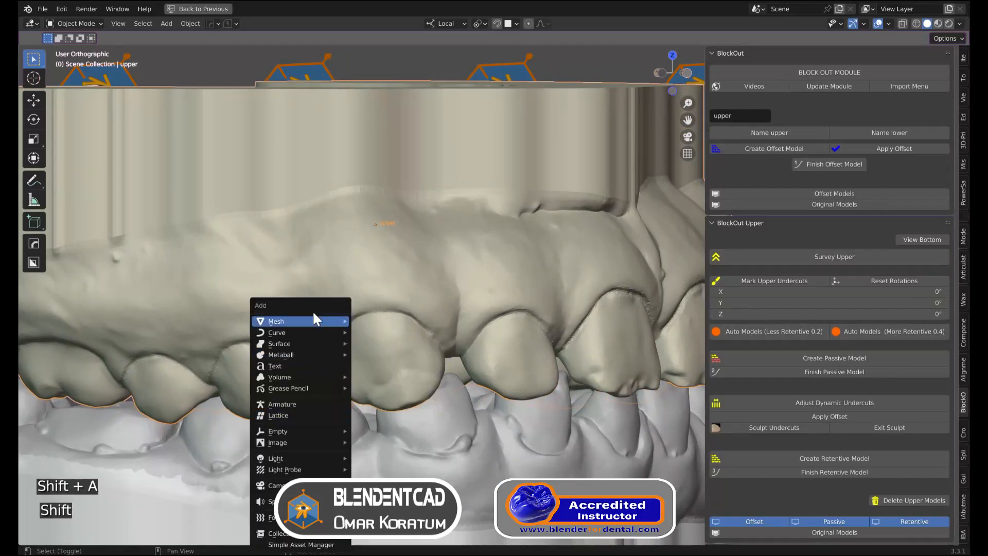
{"action": "mouse_move", "coordinate": [324, 318]}
{"action": "mouse_move", "coordinate": [399, 216]}
{"action": "left_click", "coordinate": [472, 212]}
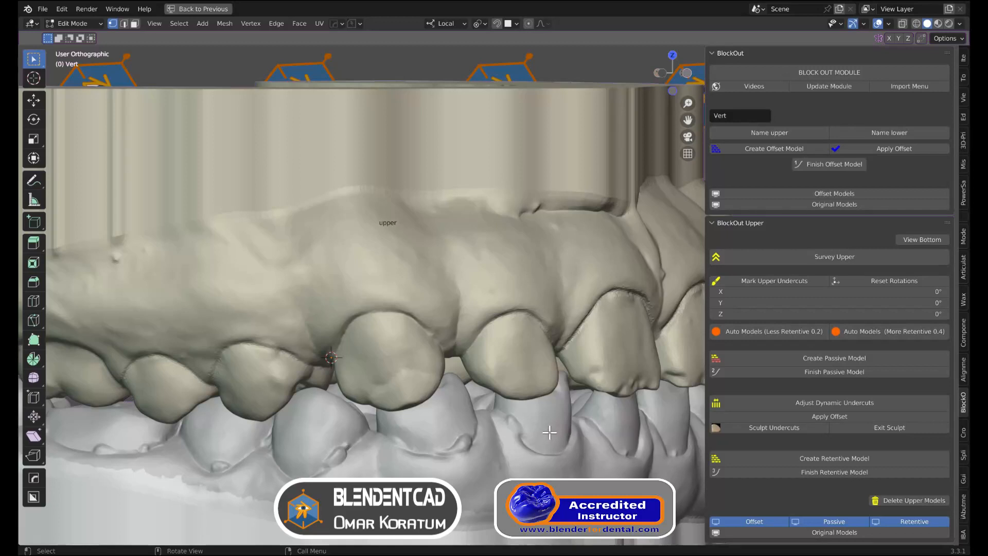
Extrude the vertex upward along local Z by 2 mm
{"action": "key", "text": "e"}
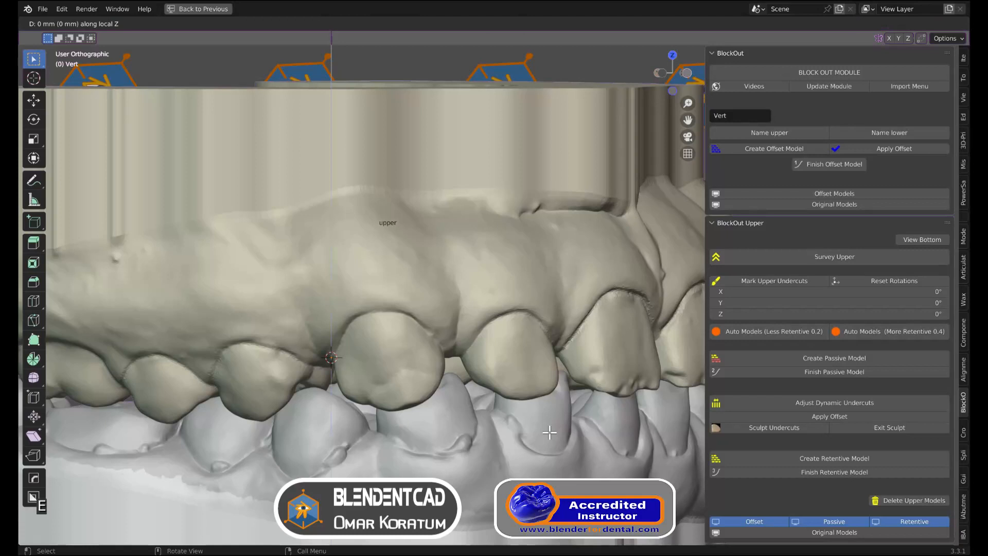
{"action": "left_click", "coordinate": [549, 392]}
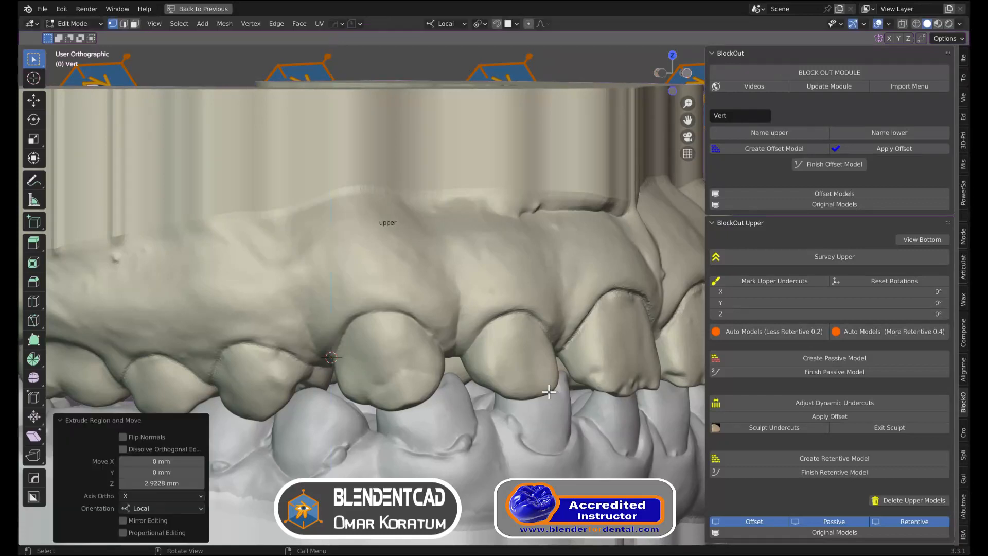
{"action": "left_click", "coordinate": [171, 484]}
{"action": "type", "text": "2"}
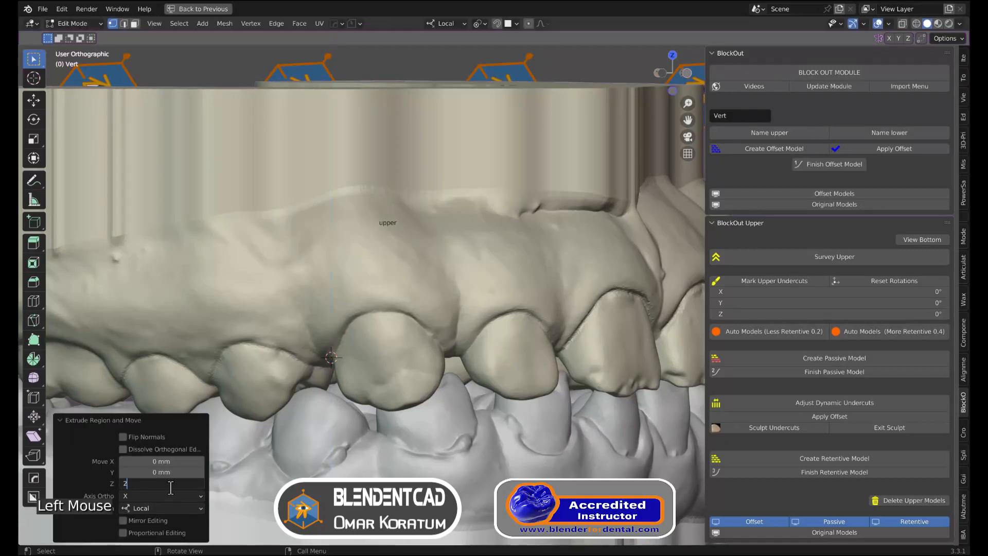
{"action": "key", "text": "Return"}
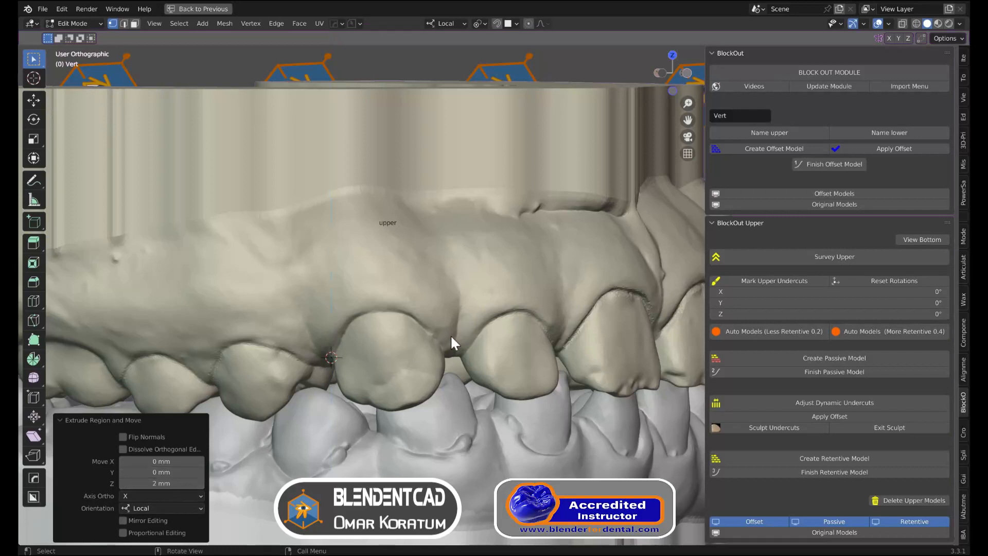
Extrude a second segment upward from the new end vertex by 3 mm along local Z
{"action": "key", "text": "e"}
{"action": "left_click", "coordinate": [452, 277]}
{"action": "left_click", "coordinate": [162, 483]}
{"action": "type", "text": "3"}
{"action": "key", "text": "Return"}
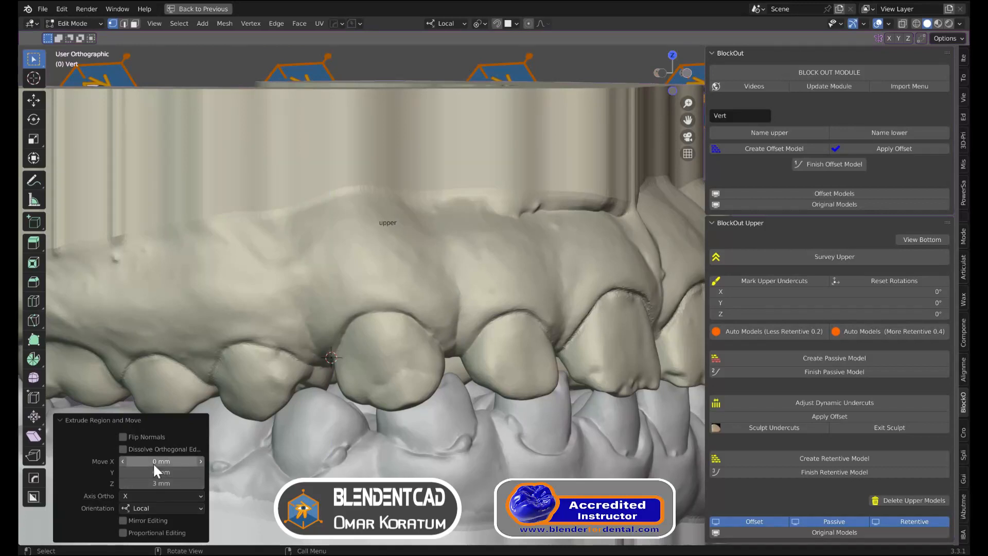
{"action": "left_click", "coordinate": [454, 286]}
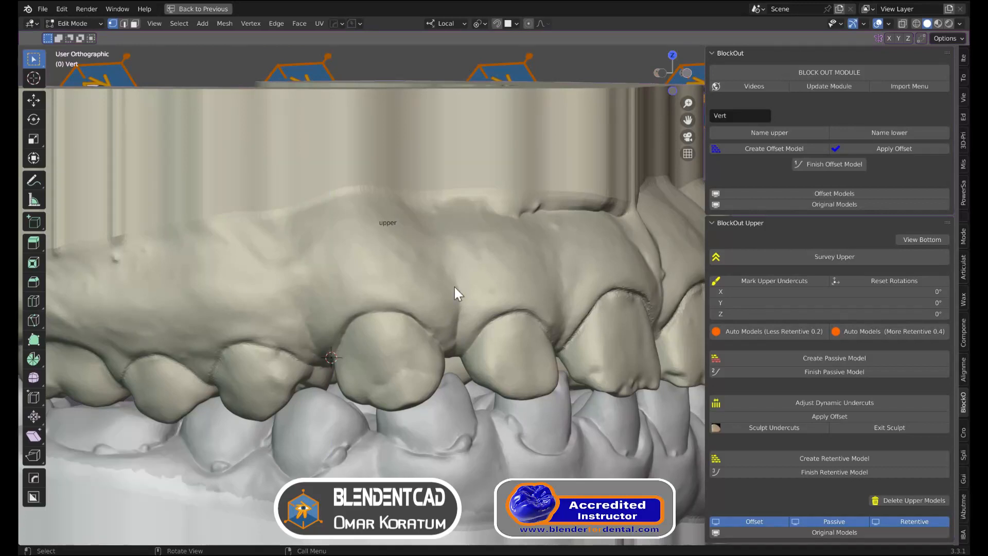
{"action": "left_click", "coordinate": [454, 287]}
Turn on In Front in the vertex object's viewport display so its line shows over the models, and return to the maximized viewport
{"action": "key", "text": "ctrl+space"}
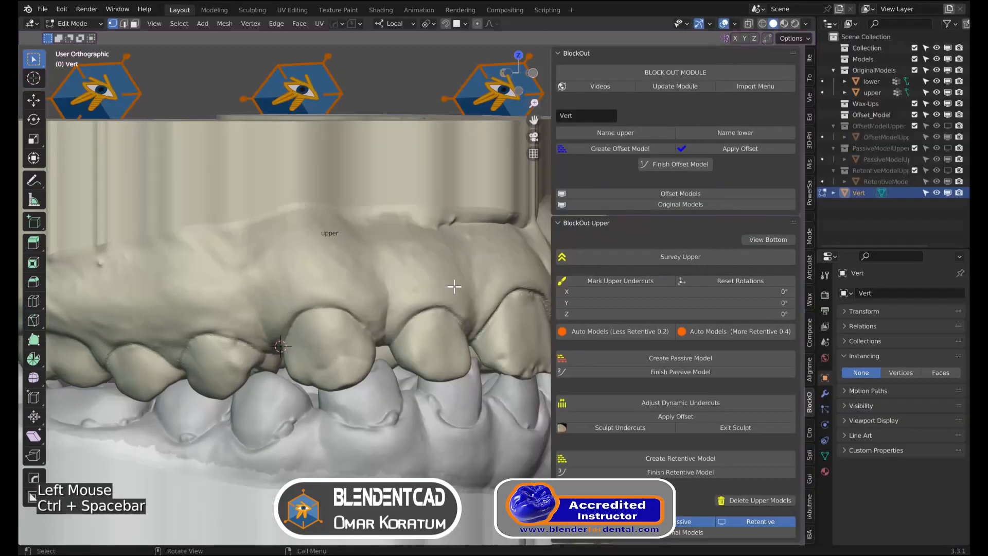
{"action": "left_click", "coordinate": [827, 379]}
{"action": "left_click", "coordinate": [873, 419], "text": "ctrl"}
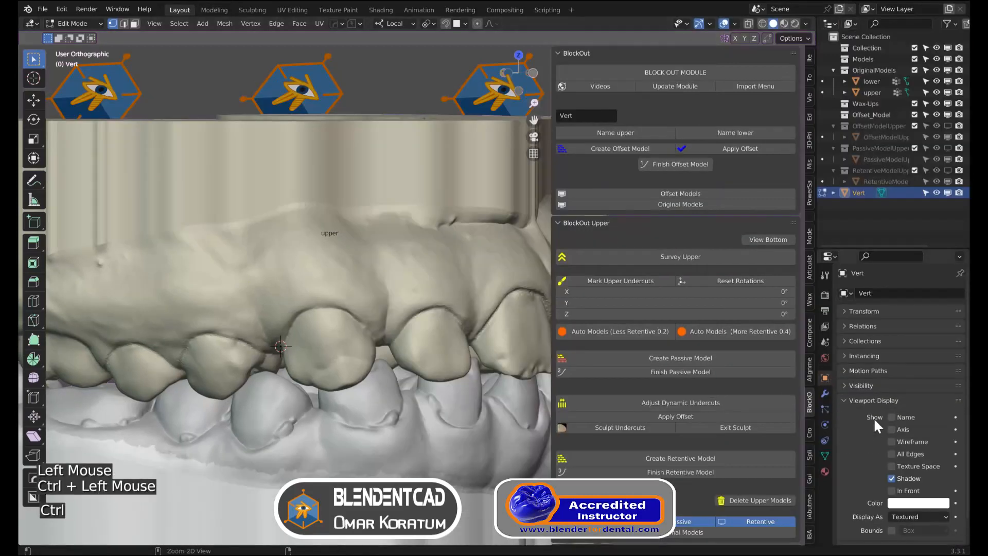
{"action": "left_click", "coordinate": [893, 491]}
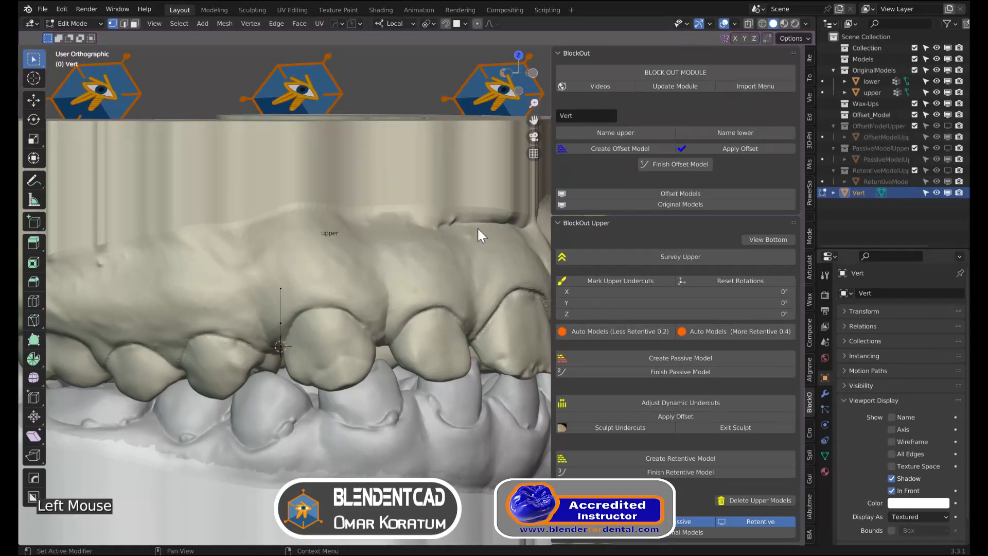
{"action": "key", "text": "ctrl+space"}
Enable snapping with Face Project as the snap target
{"action": "left_click", "coordinate": [496, 24]}
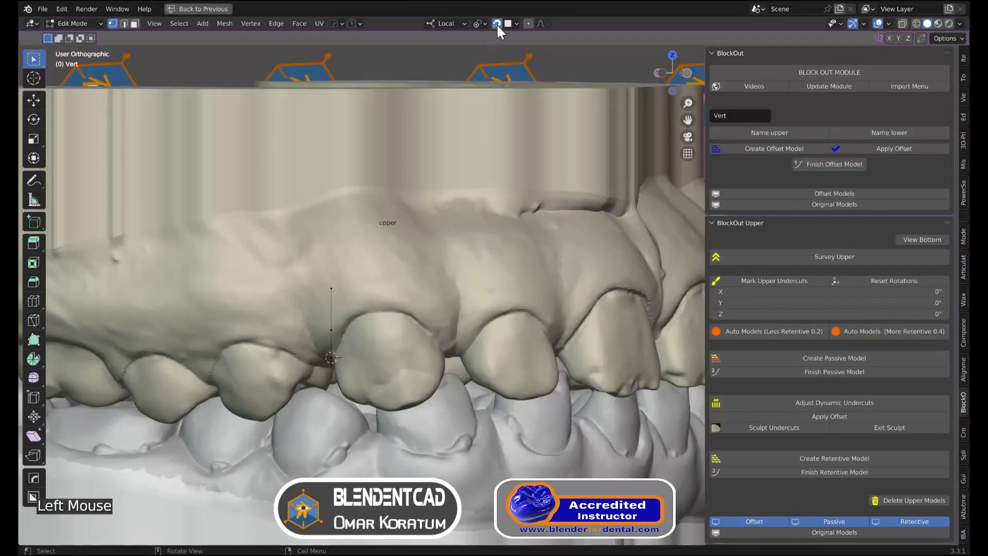
{"action": "left_click", "coordinate": [510, 23]}
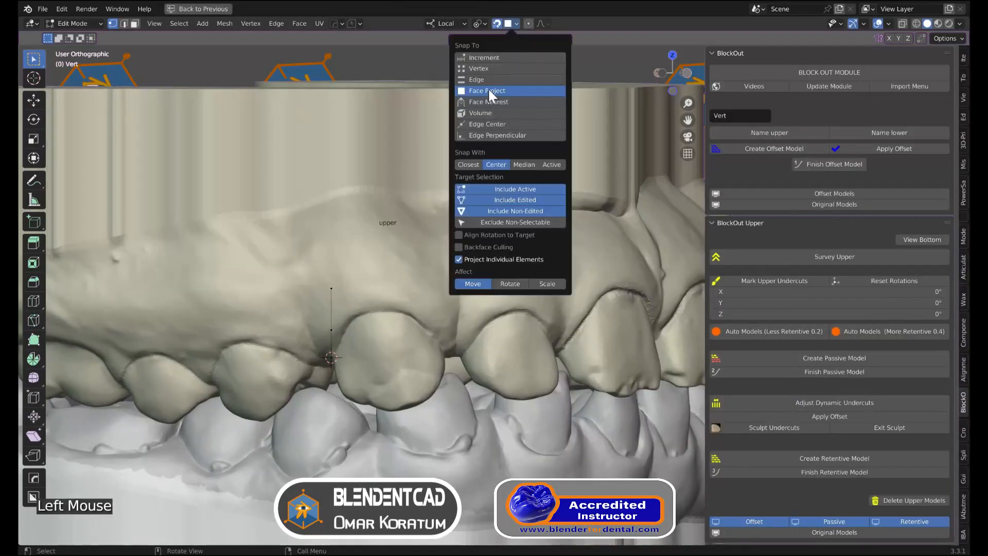
{"action": "left_click", "coordinate": [511, 23]}
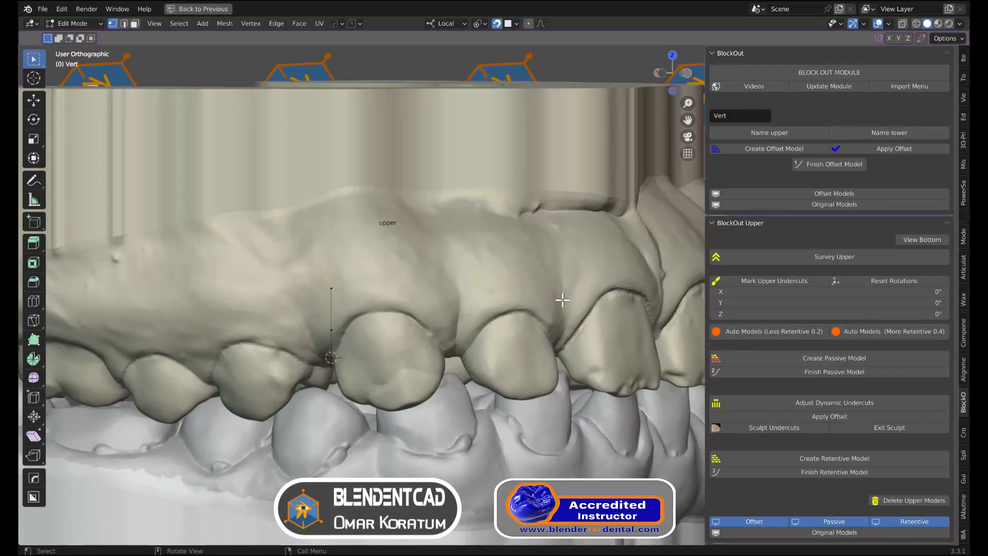
Select the whole vertical line in edge mode and extrude it in snapped segments along the first canine's gum margin
{"action": "key", "text": "Tab"}
{"action": "left_click", "coordinate": [361, 369]}
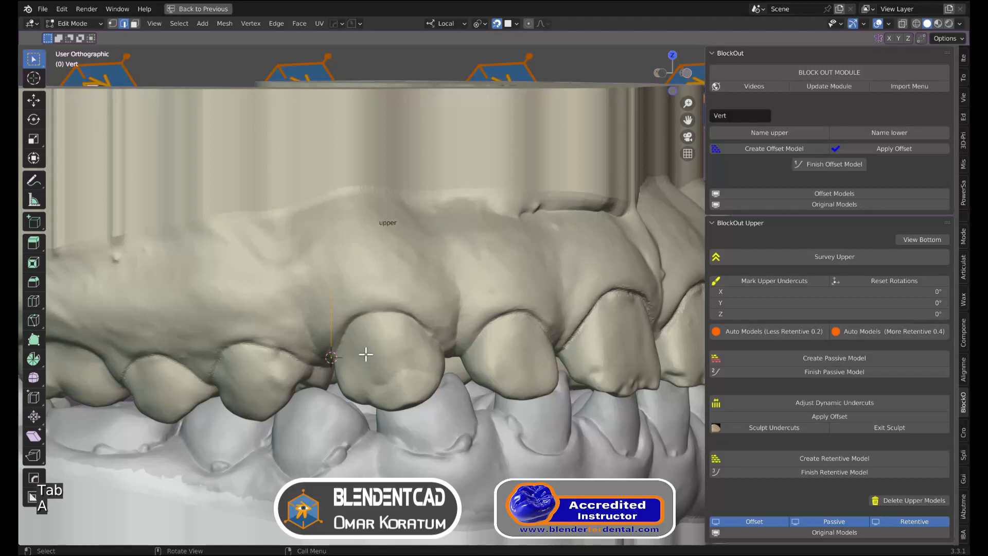
{"action": "key", "text": "a"}
{"action": "key", "text": "e"}
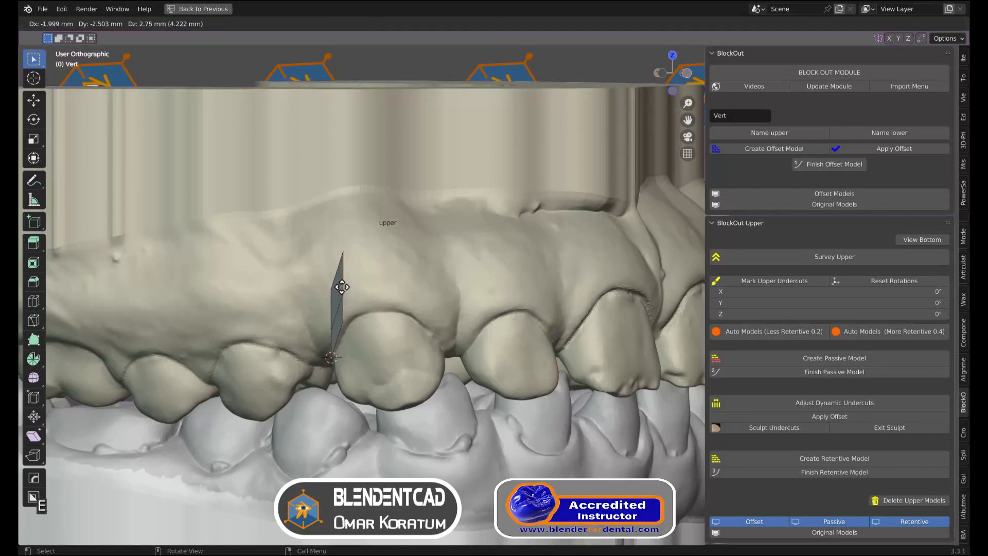
{"action": "left_click", "coordinate": [353, 284]}
{"action": "key", "text": "e"}
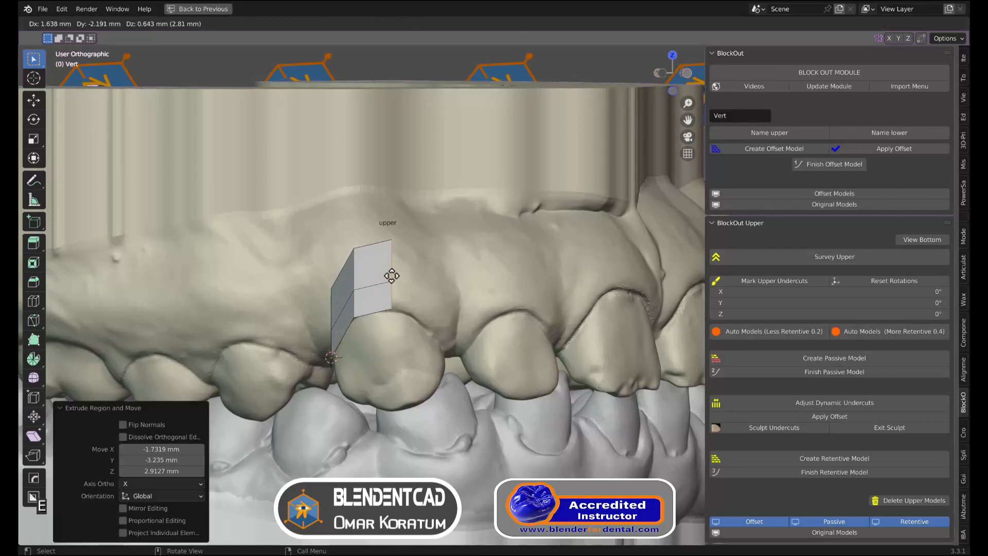
{"action": "left_click", "coordinate": [400, 289]}
Continue extruding the strip edge in snapped segments along the gum margin of the neighbouring lateral incisor
{"action": "middle_click_drag", "start_coordinate": [428, 309], "coordinate": [365, 312], "text": "shift"}
{"action": "scroll", "coordinate": [398, 316], "scroll_direction": "up", "scroll_amount": 1, "text": "shift"}
{"action": "key", "text": "e"}
{"action": "left_click", "coordinate": [410, 311]}
{"action": "key", "text": "e"}
{"action": "left_click", "coordinate": [416, 330]}
{"action": "key", "text": "e"}
{"action": "left_click", "coordinate": [443, 328]}
{"action": "middle_click_drag", "start_coordinate": [443, 327], "coordinate": [428, 329]}
{"action": "key", "text": "g"}
{"action": "left_click", "coordinate": [444, 329]}
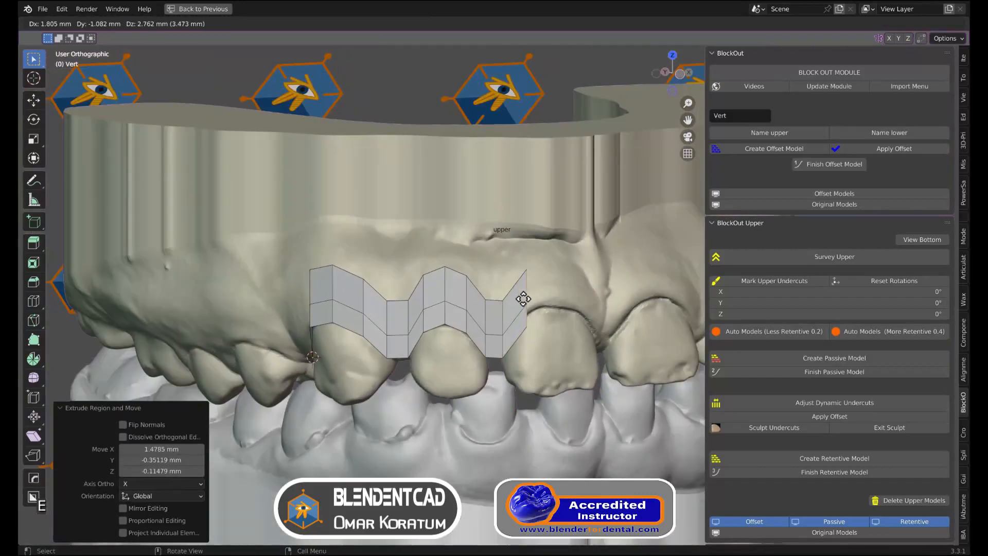
Extrude the strip edge further, following the gum margins of the two central incisors
{"action": "left_click", "coordinate": [523, 299]}
{"action": "key", "text": "e"}
{"action": "left_click", "coordinate": [518, 298]}
{"action": "middle_click_drag", "start_coordinate": [522, 301], "coordinate": [479, 301]}
{"action": "key", "text": "e"}
{"action": "left_click", "coordinate": [502, 304]}
Finish extruding the strip along the opposite lateral incisor and canine, ending behind that canine
{"action": "key", "text": "e"}
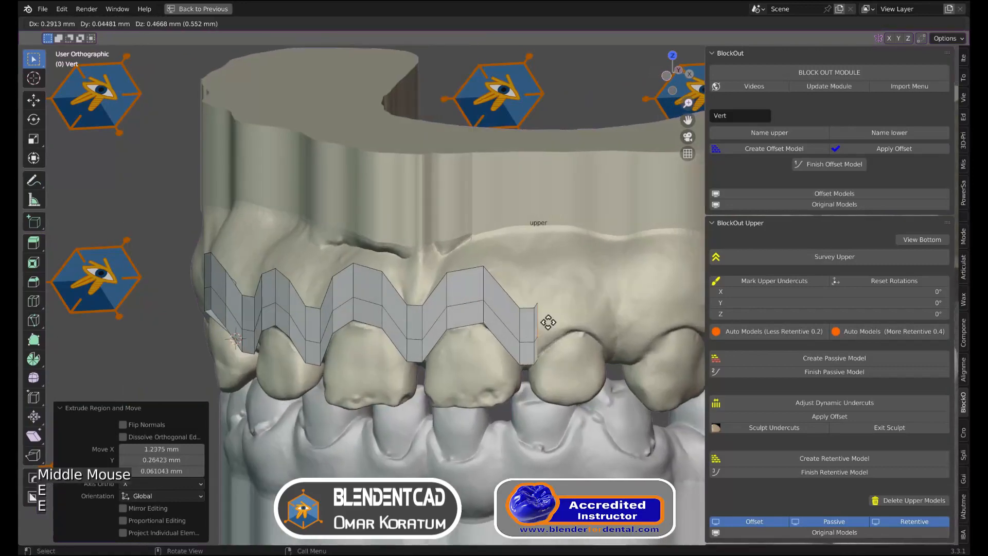
{"action": "left_click", "coordinate": [575, 295]}
{"action": "middle_click_drag", "start_coordinate": [576, 295], "coordinate": [520, 301], "text": "shift"}
{"action": "middle_click_drag", "start_coordinate": [520, 301], "coordinate": [468, 307]}
{"action": "key", "text": "e"}
{"action": "left_click", "coordinate": [489, 336]}
{"action": "key", "text": "e"}
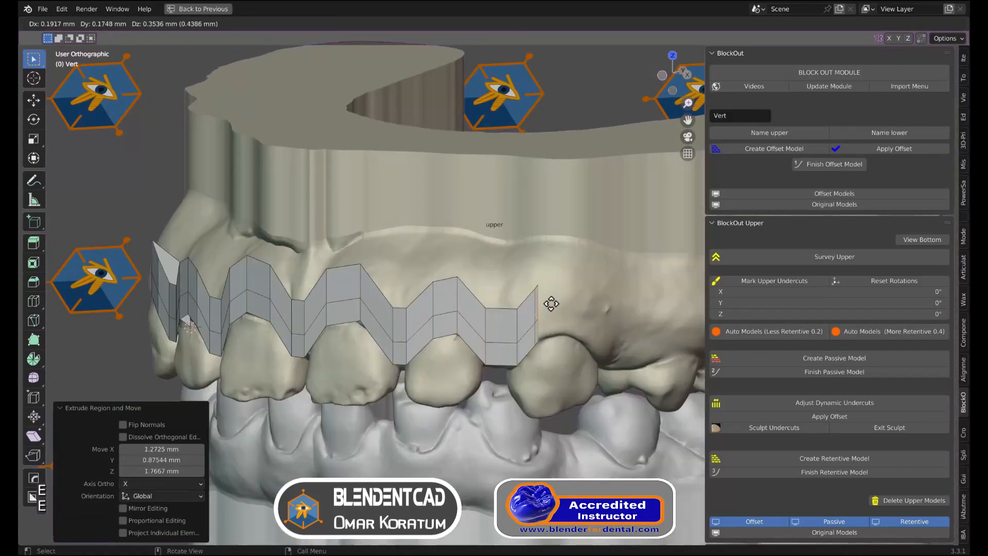
{"action": "left_click", "coordinate": [551, 304]}
{"action": "middle_click_drag", "start_coordinate": [552, 305], "coordinate": [515, 310]}
{"action": "scroll", "coordinate": [442, 170], "scroll_direction": "down", "scroll_amount": 2}
{"action": "middle_click_drag", "start_coordinate": [442, 170], "coordinate": [452, 283]}
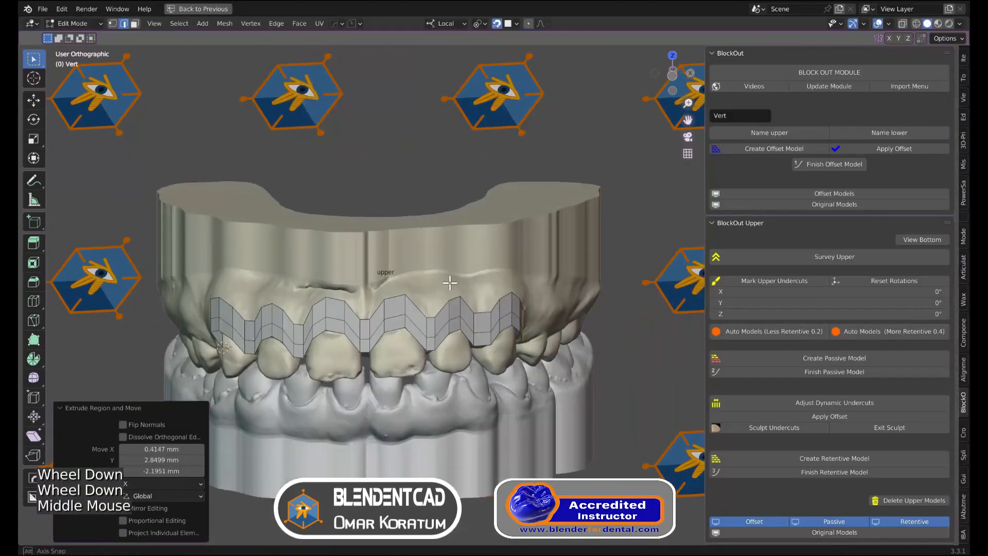
Select the strip's entire upper row of faces as a shortest path, separate it into its own object, and return to Object Mode
{"action": "scroll", "coordinate": [449, 283], "scroll_direction": "up", "scroll_amount": 1}
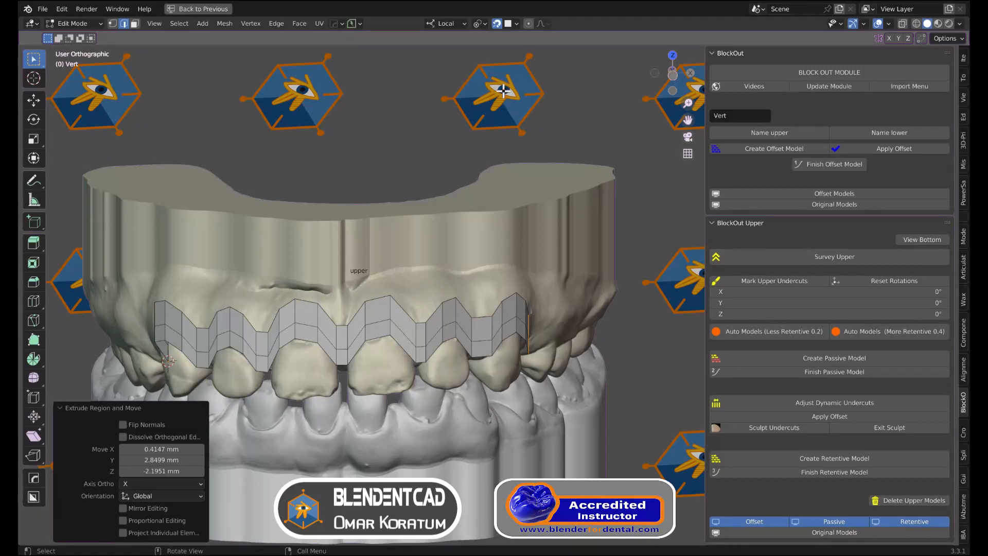
{"action": "left_click", "coordinate": [478, 296]}
{"action": "key", "text": "Tab"}
{"action": "middle_click_drag", "start_coordinate": [565, 304], "coordinate": [380, 335]}
{"action": "left_click", "coordinate": [502, 315]}
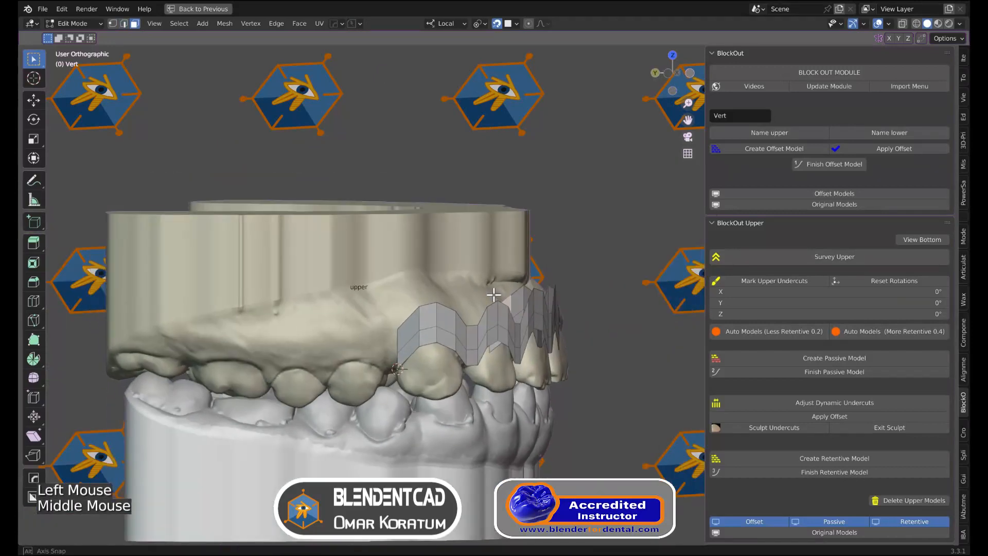
{"action": "left_click", "coordinate": [411, 327], "text": "ctrl"}
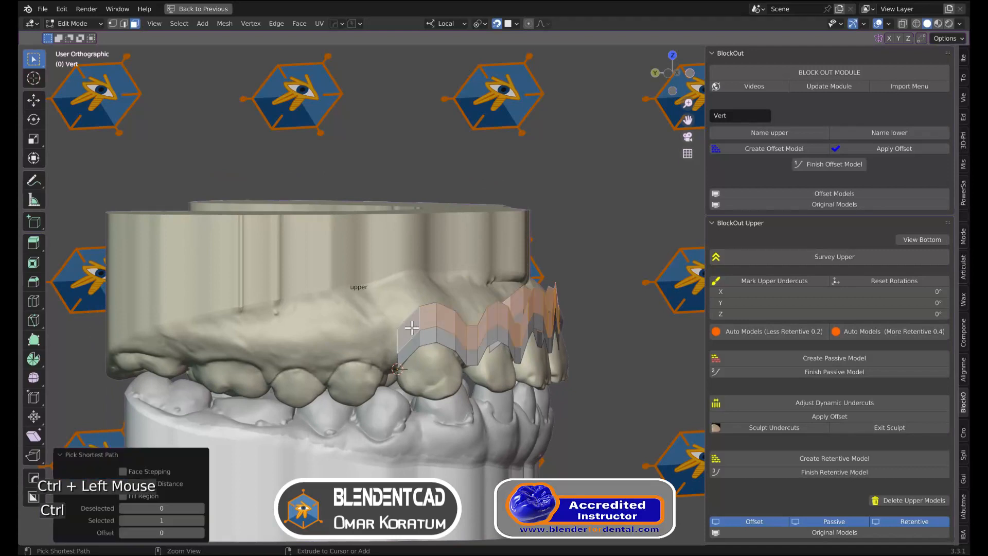
{"action": "middle_click_drag", "start_coordinate": [561, 287], "coordinate": [342, 312]}
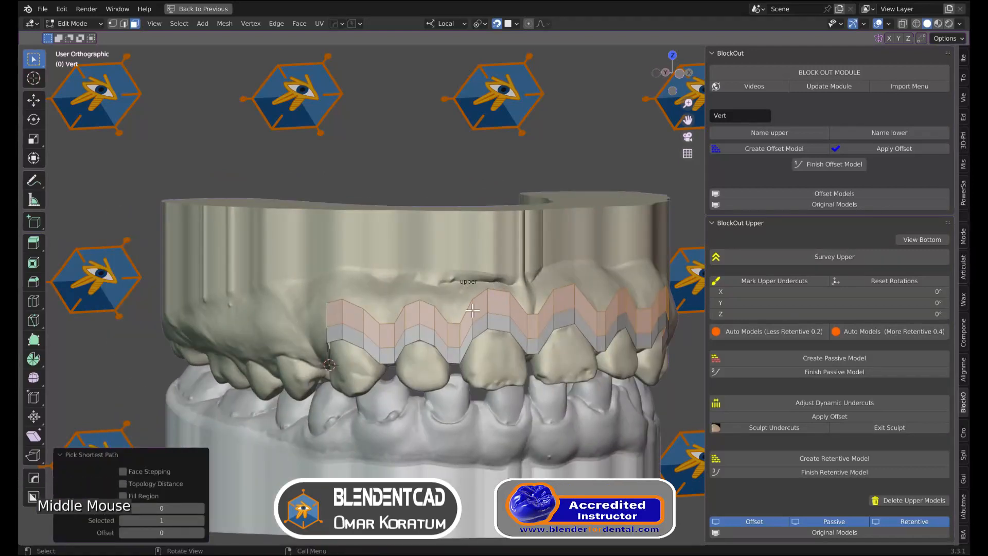
{"action": "key", "text": "p"}
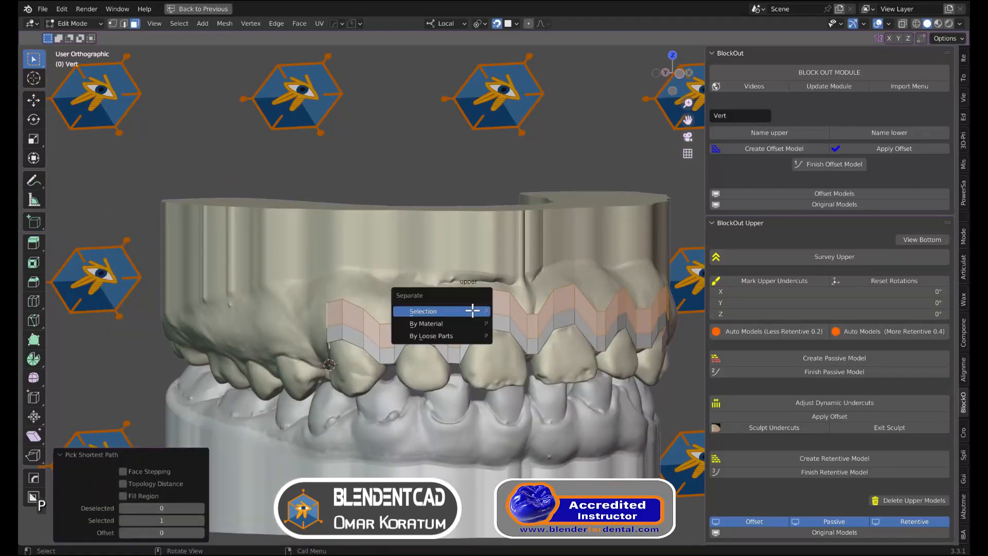
{"action": "left_click", "coordinate": [473, 311]}
{"action": "key", "text": "Tab"}
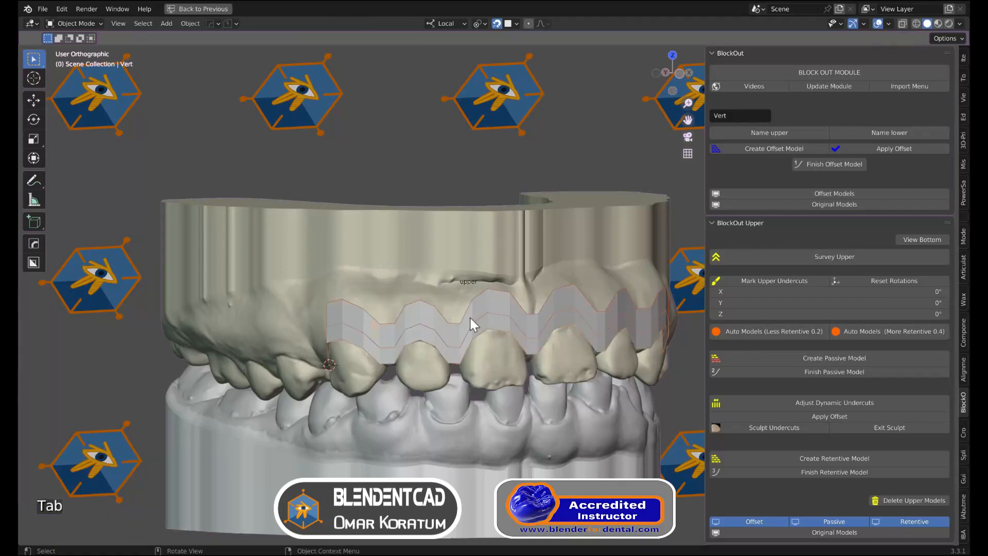
Extrude the bottom vertex row of the lower strip down over the teeth along local Z, with snapping turned off
{"action": "left_click", "coordinate": [449, 357]}
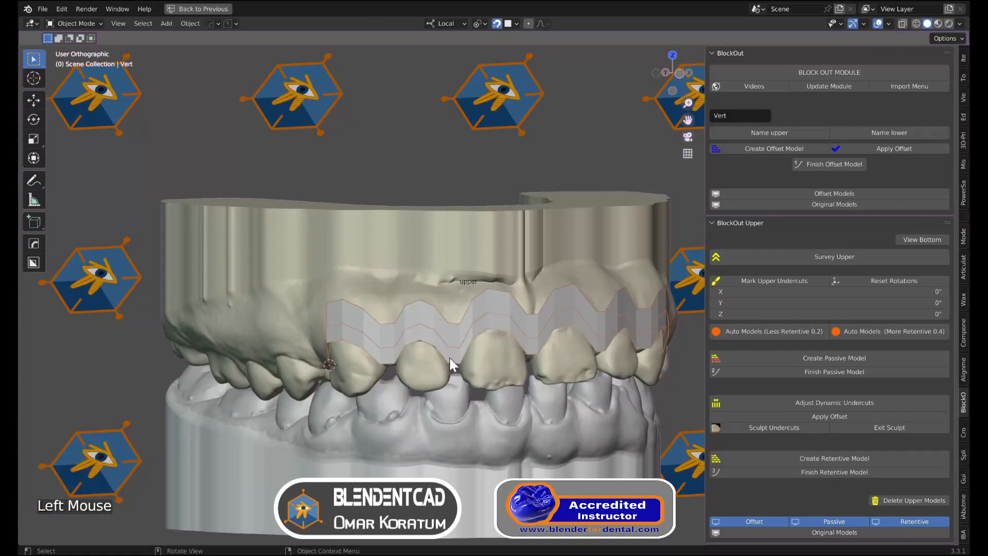
{"action": "key", "text": "Tab"}
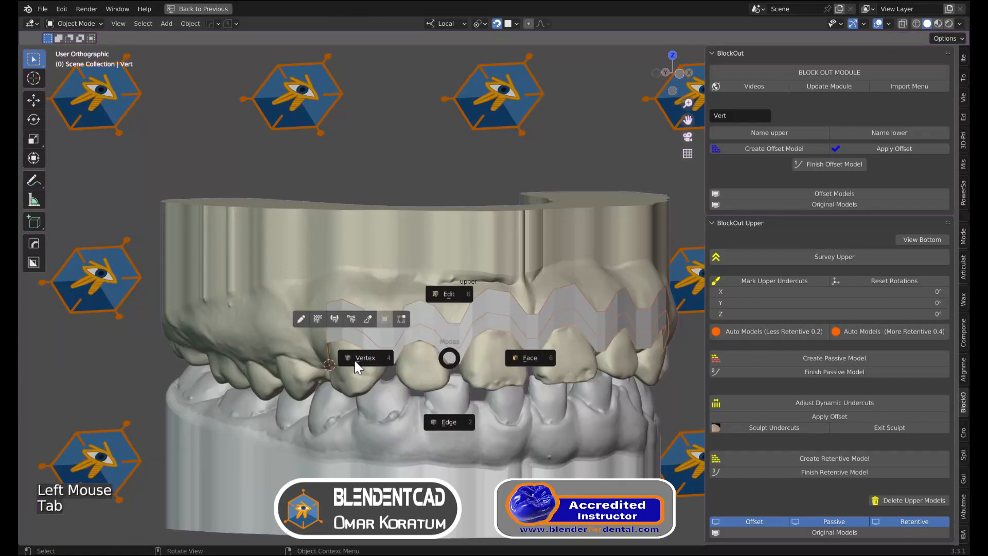
{"action": "left_click", "coordinate": [226, 403]}
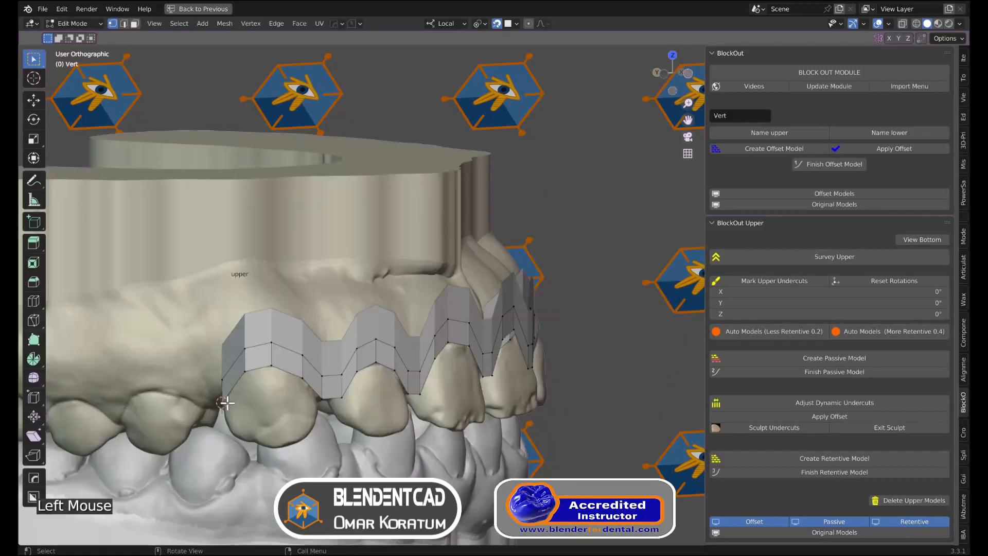
{"action": "scroll", "coordinate": [288, 405], "scroll_direction": "up", "scroll_amount": 1}
{"action": "middle_click_drag", "start_coordinate": [288, 405], "coordinate": [332, 397]}
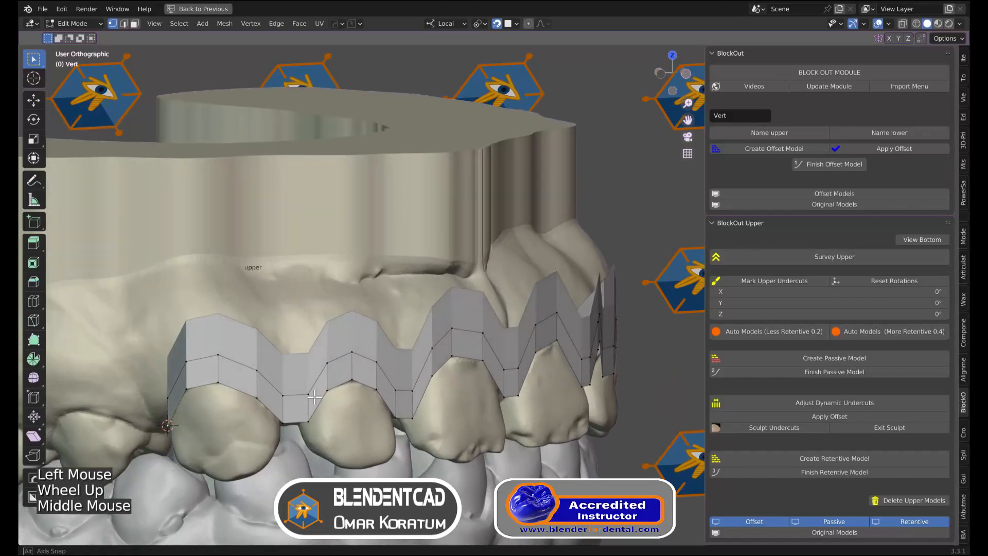
{"action": "scroll", "coordinate": [332, 397], "scroll_direction": "down", "scroll_amount": 1}
{"action": "scroll", "coordinate": [495, 401], "scroll_direction": "down", "scroll_amount": 1}
{"action": "middle_click_drag", "start_coordinate": [532, 394], "coordinate": [481, 391]}
{"action": "scroll", "coordinate": [507, 391], "scroll_direction": "up", "scroll_amount": 1}
{"action": "middle_click_drag", "start_coordinate": [615, 389], "coordinate": [482, 386], "text": "shift"}
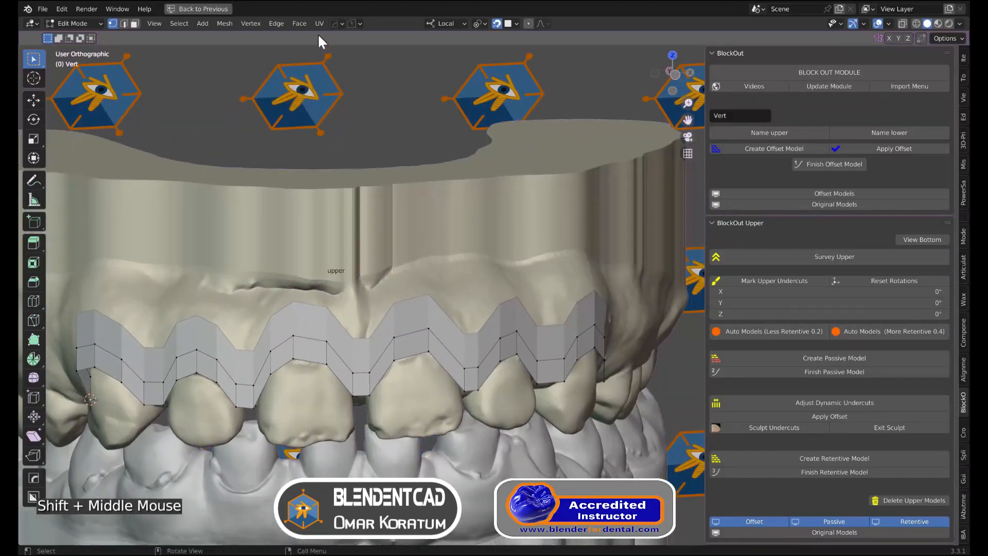
{"action": "middle_click_drag", "start_coordinate": [456, 162], "coordinate": [515, 219]}
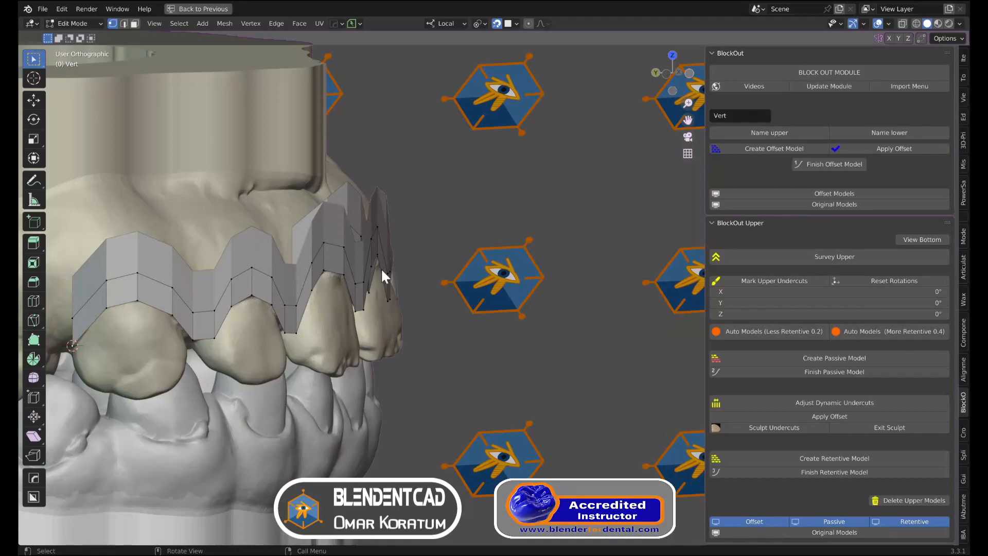
{"action": "middle_click_drag", "start_coordinate": [344, 312], "coordinate": [462, 312]}
{"action": "scroll", "coordinate": [369, 314], "scroll_direction": "down", "scroll_amount": 1}
{"action": "scroll", "coordinate": [370, 314], "scroll_direction": "down", "scroll_amount": 1}
{"action": "left_click", "coordinate": [563, 334], "text": "ctrl"}
{"action": "middle_click_drag", "start_coordinate": [572, 339], "coordinate": [600, 341]}
{"action": "key", "text": "e"}
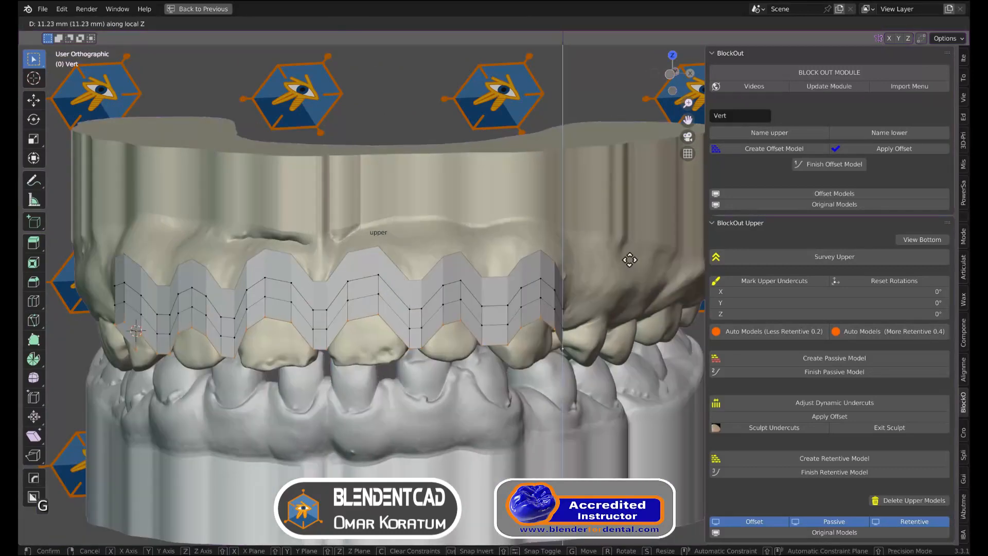
{"action": "left_click", "coordinate": [628, 261]}
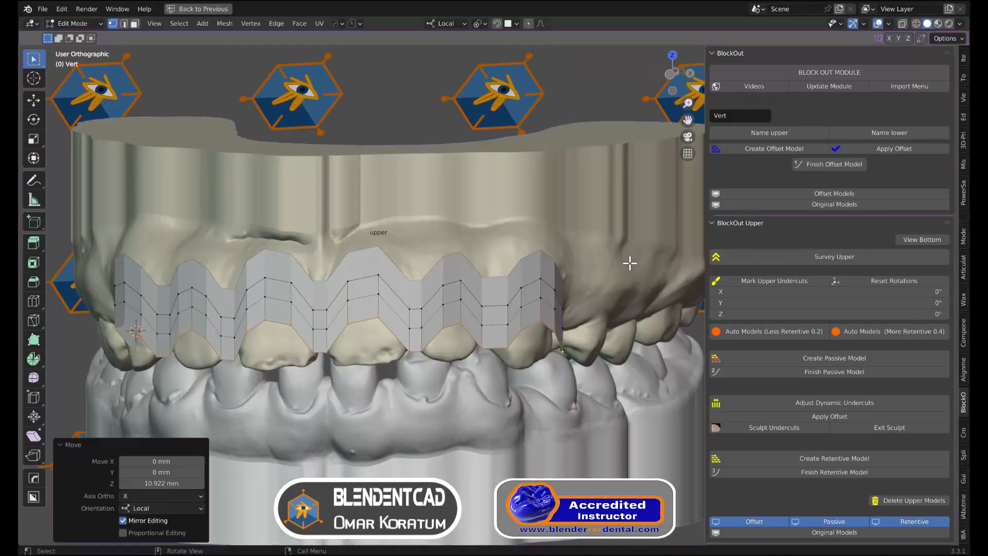
Flatten the extruded bottom vertex row with LoopTools
{"action": "right_click", "coordinate": [331, 348]}
{"action": "mouse_move", "coordinate": [314, 263]}
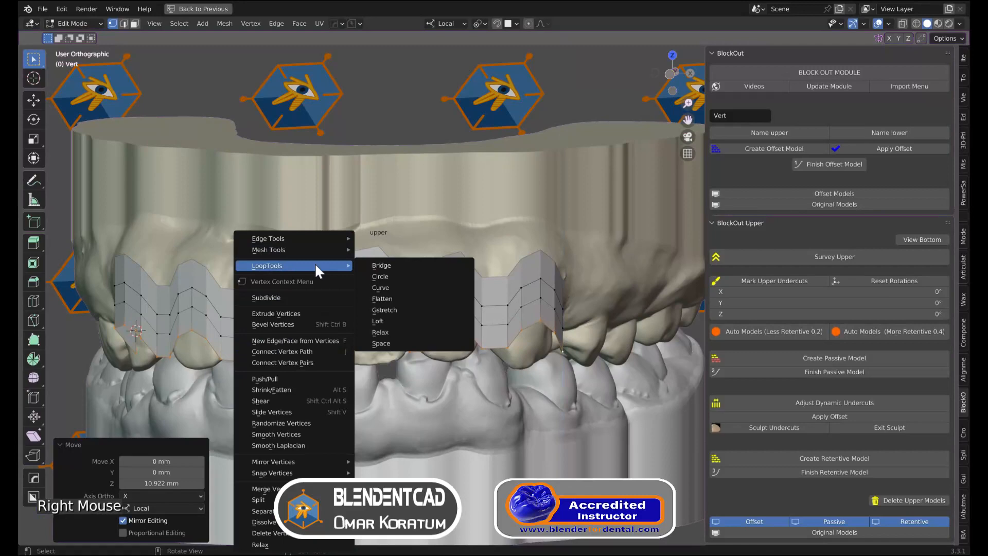
{"action": "left_click", "coordinate": [399, 298]}
Select all faces of the lower strip and inset them slightly from the outer boundary
{"action": "mouse_move", "coordinate": [399, 299]}
{"action": "middle_mouse_down"}
{"action": "mouse_move", "coordinate": [490, 291]}
{"action": "mouse_move", "coordinate": [446, 302]}
{"action": "mouse_move", "coordinate": [386, 287]}
{"action": "mouse_move", "coordinate": [418, 298]}
{"action": "mouse_move", "coordinate": [410, 303]}
{"action": "middle_mouse_up"}
{"action": "key", "text": "a"}
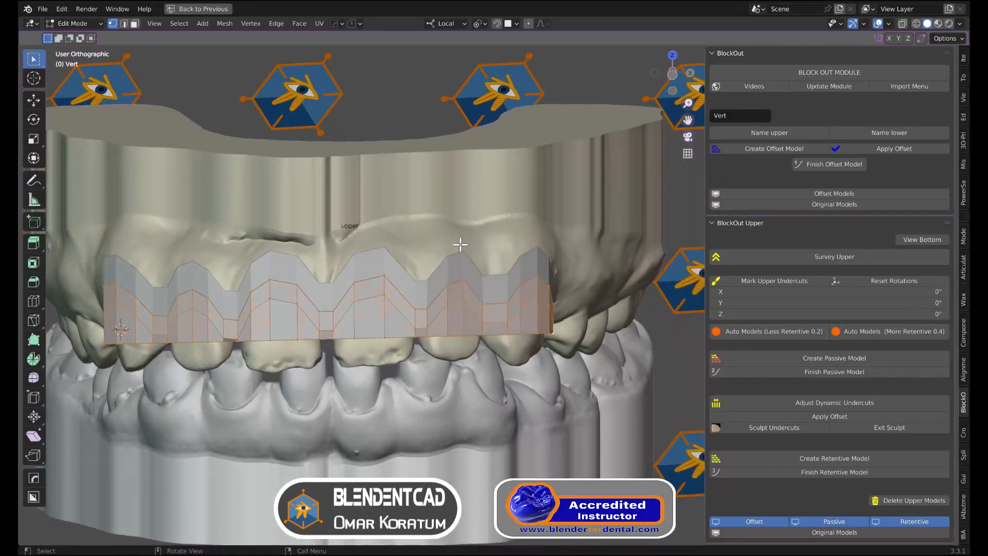
{"action": "key", "text": "i"}
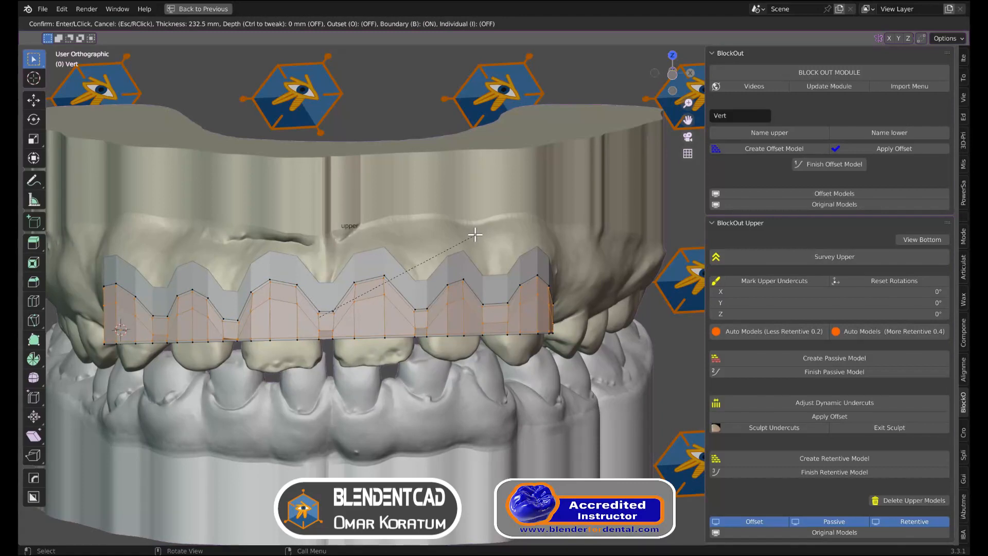
{"action": "left_click", "coordinate": [476, 230]}
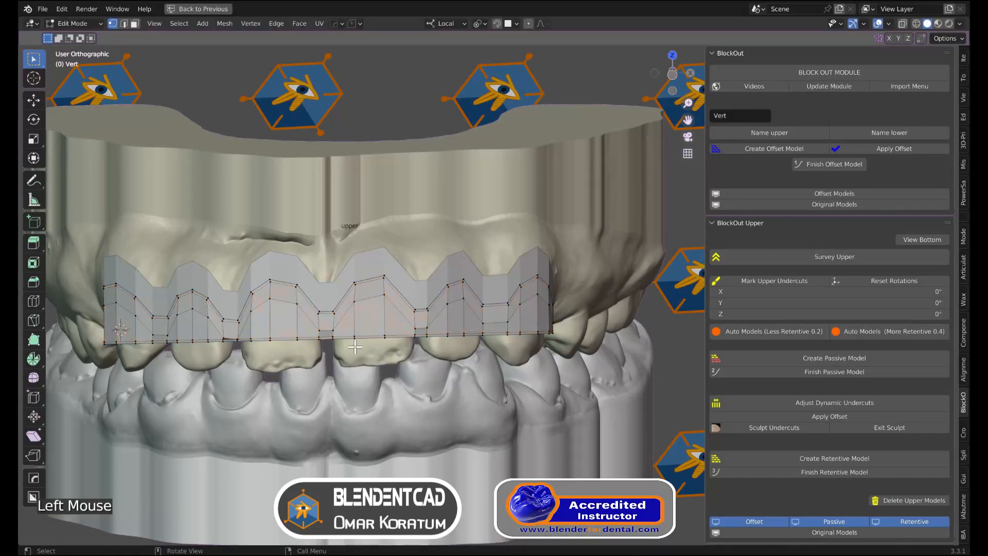
Select all edges of the lower strip, set their Mean Bevel Weight to 1, and deselect everything
{"action": "key", "text": "a"}
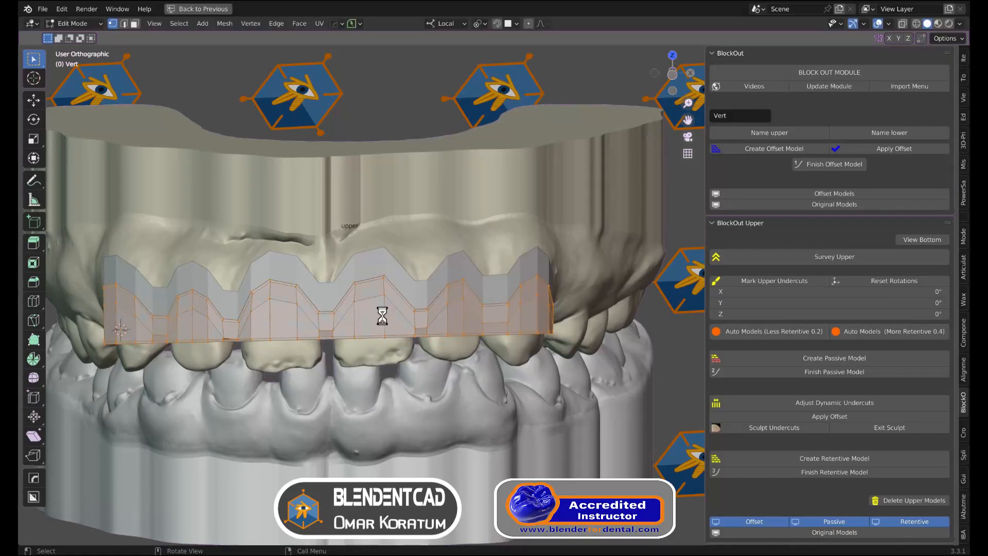
{"action": "key", "text": "Tab"}
{"action": "left_click", "coordinate": [389, 377]}
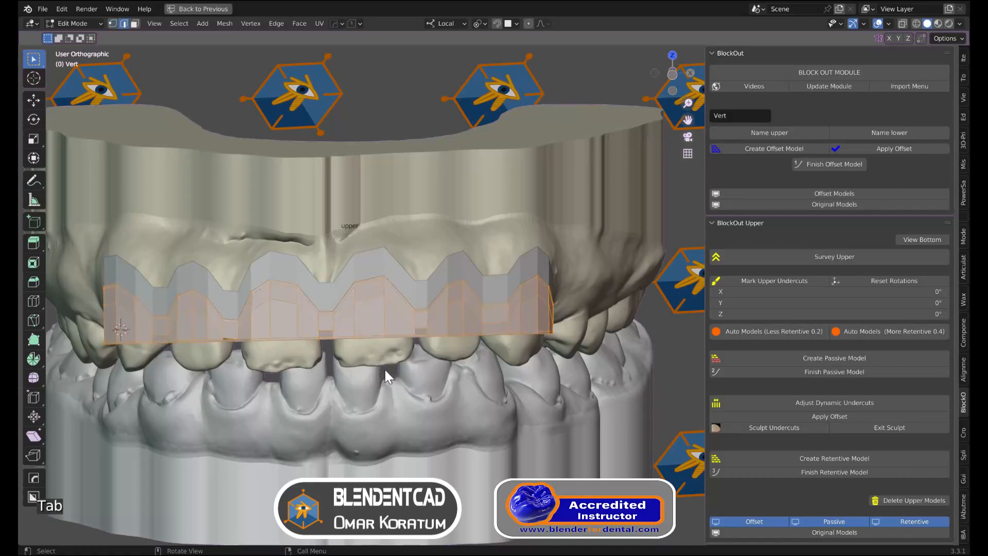
{"action": "left_click", "coordinate": [963, 58]}
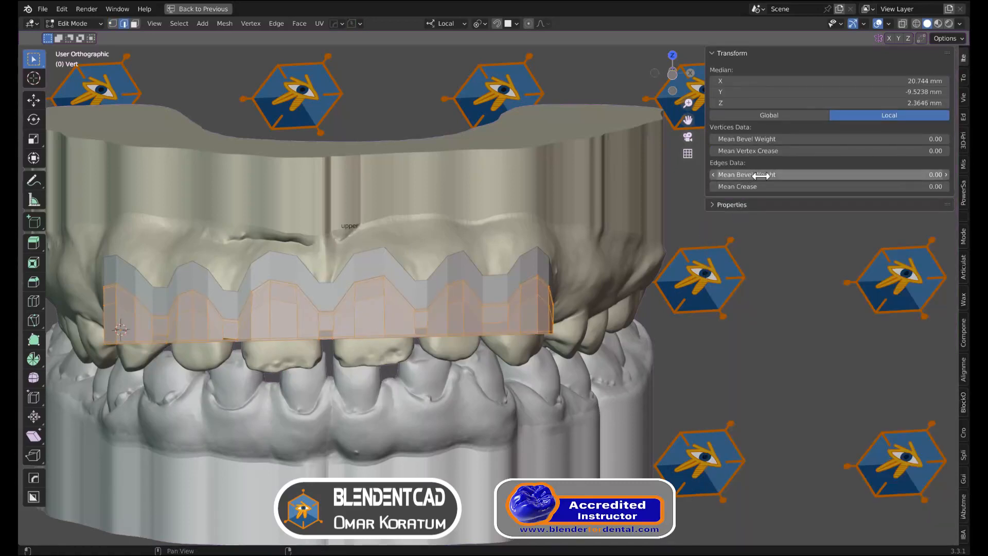
{"action": "left_click", "coordinate": [730, 174]}
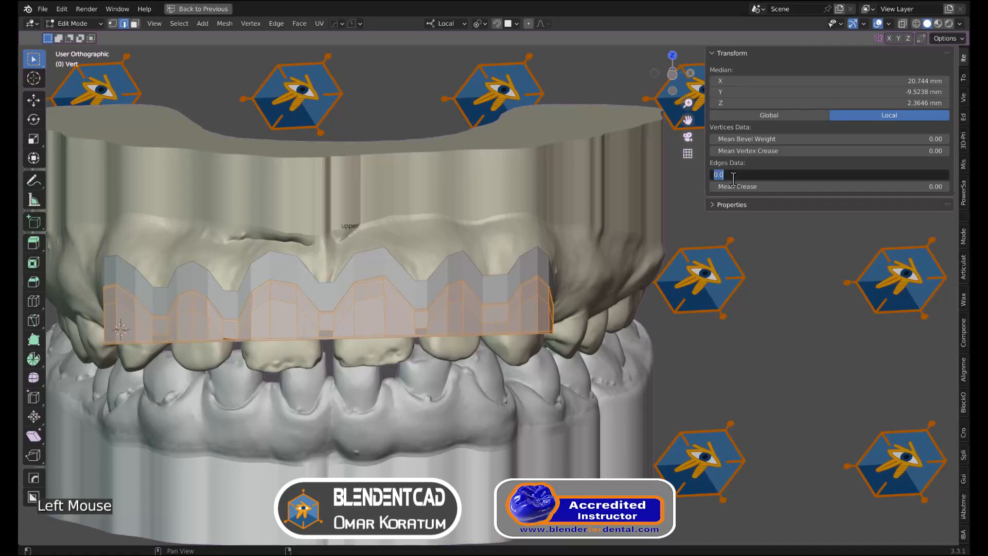
{"action": "key", "text": "Return"}
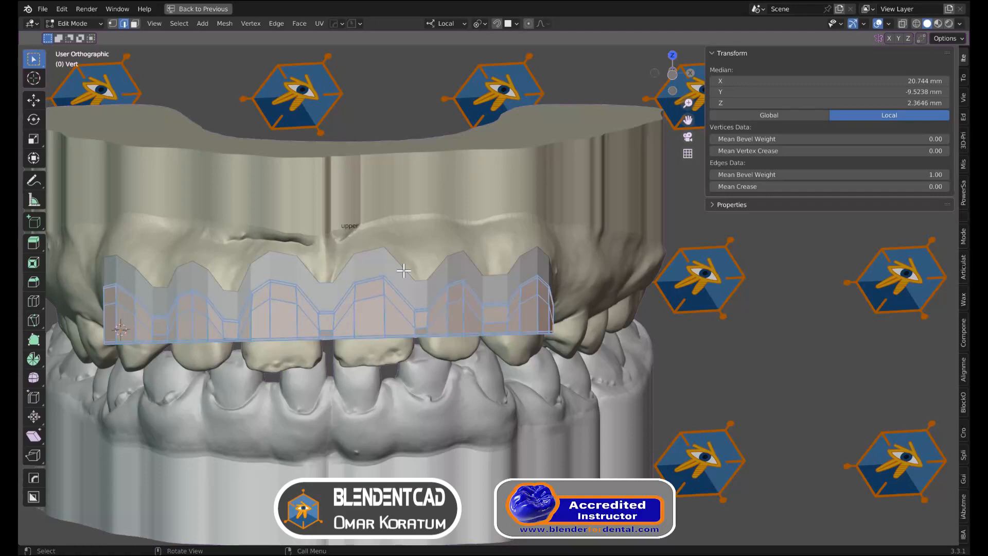
{"action": "key", "text": "alt+a"}
Add a Subdivision Surface modifier and a Solidify modifier to the lower strip object, Vert, leaving Edit Mode
{"action": "key", "text": "ctrl+space"}
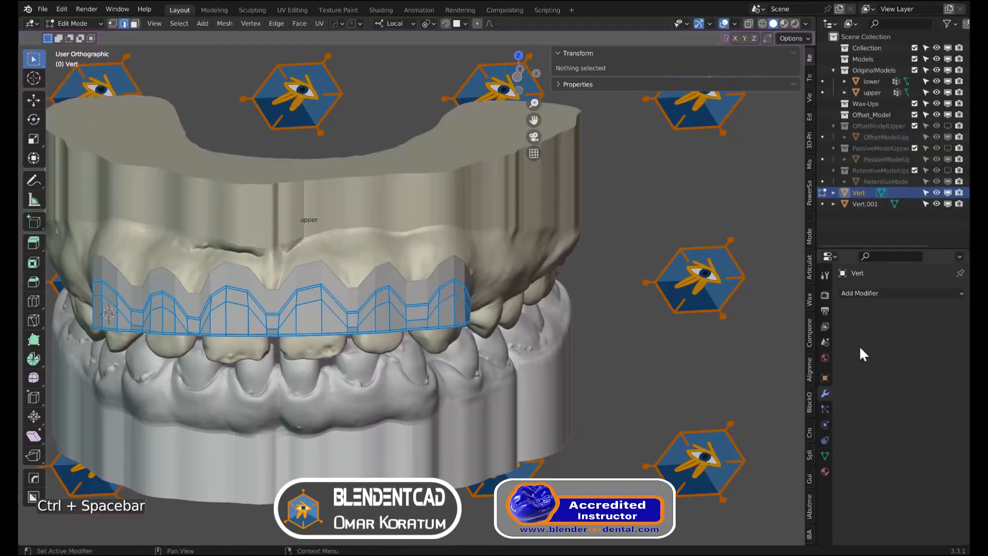
{"action": "left_click", "coordinate": [825, 391]}
{"action": "left_click", "coordinate": [869, 293]}
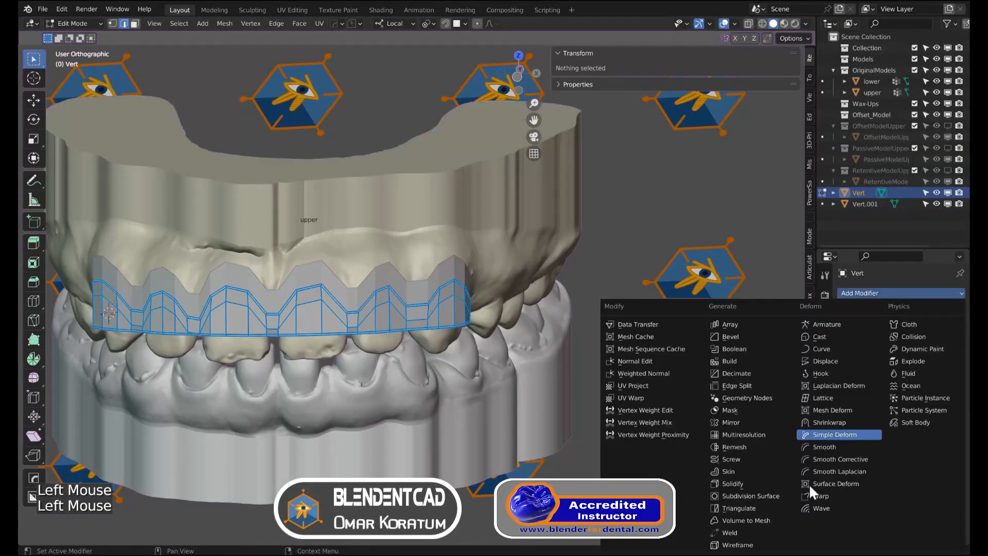
{"action": "left_click", "coordinate": [766, 498]}
{"action": "key", "text": "Tab"}
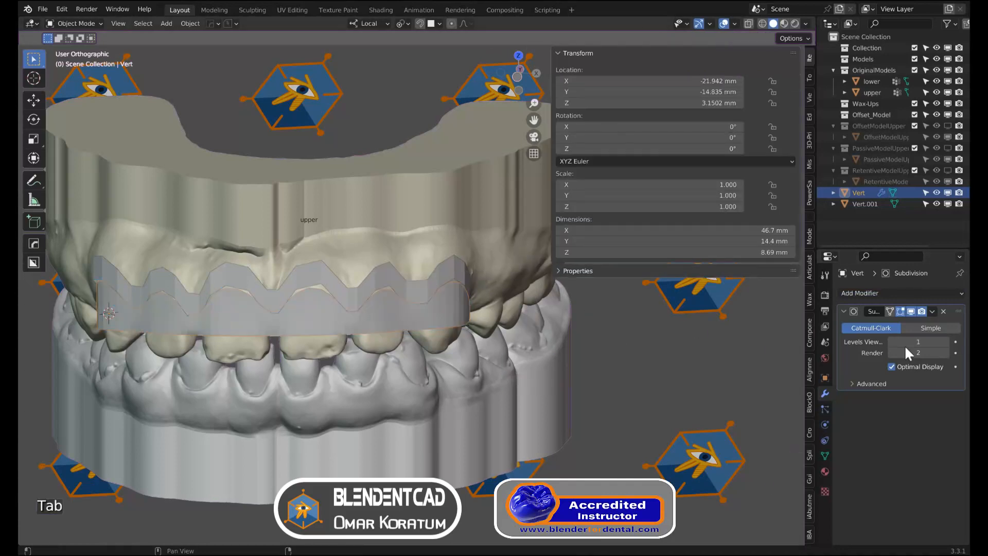
{"action": "left_click", "coordinate": [904, 294]}
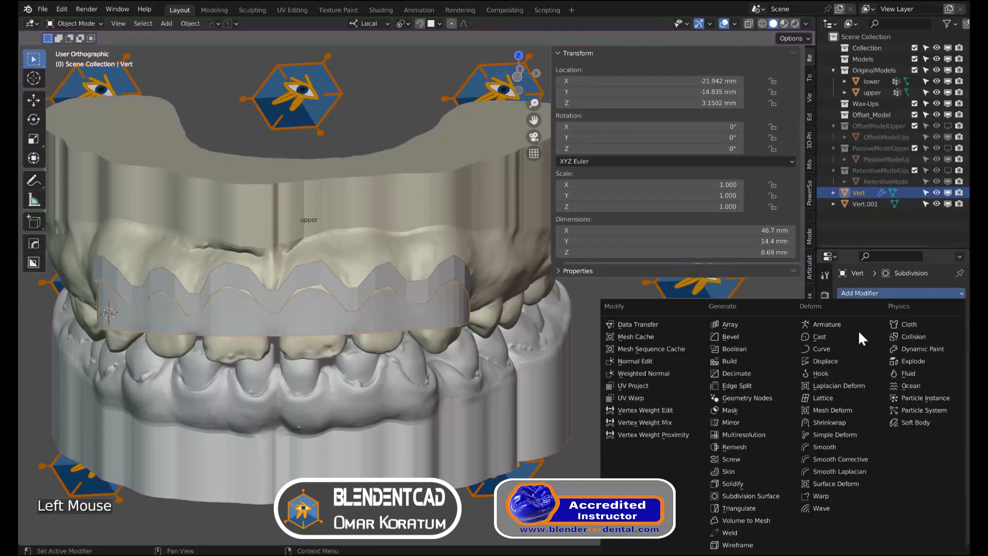
{"action": "left_click", "coordinate": [756, 483]}
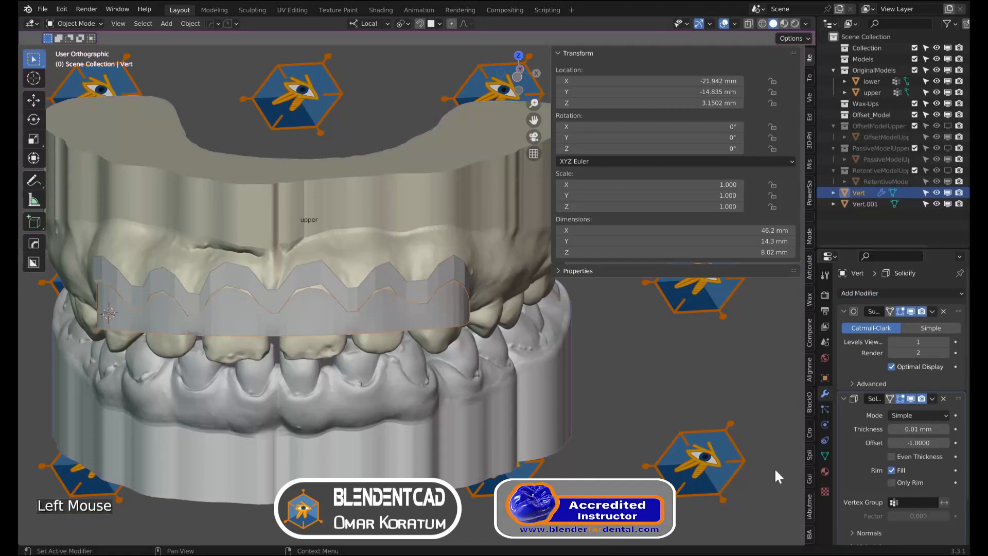
Set the lower strip's Solidify modifier to an offset of 0 and a thickness of 5 mm
{"action": "left_click", "coordinate": [913, 442]}
{"action": "type", "text": "0"}
{"action": "key", "text": "Return"}
{"action": "left_click", "coordinate": [918, 430]}
{"action": "type", "text": "5"}
{"action": "key", "text": "Return"}
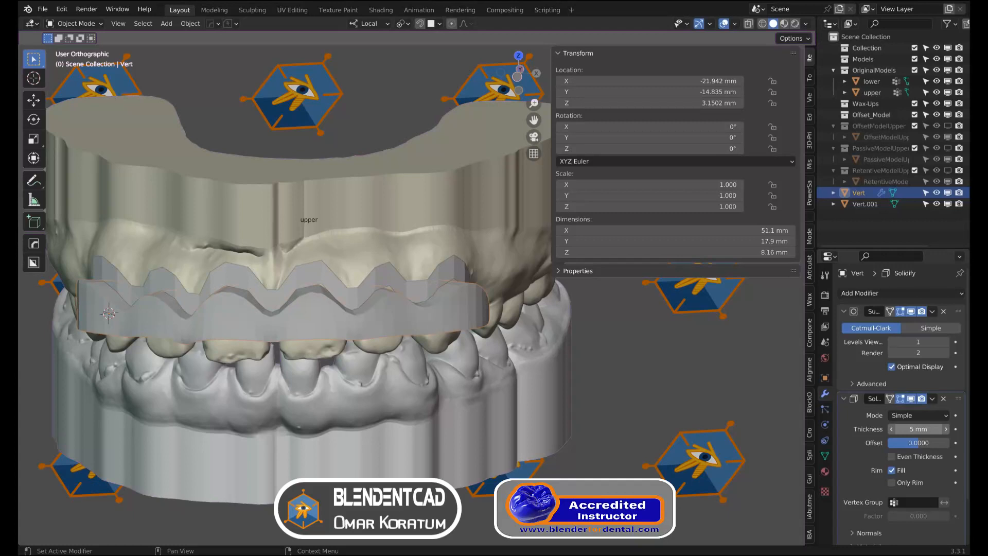
Examine the lower strip's thickness against the upper model from several angles, using a vertical clipping region for the cross-section
{"action": "scroll", "coordinate": [428, 296], "scroll_direction": "up", "scroll_amount": 2}
{"action": "mouse_move", "coordinate": [379, 277]}
{"action": "middle_mouse_down"}
{"action": "mouse_move", "coordinate": [383, 305]}
{"action": "mouse_move", "coordinate": [369, 264]}
{"action": "middle_mouse_up"}
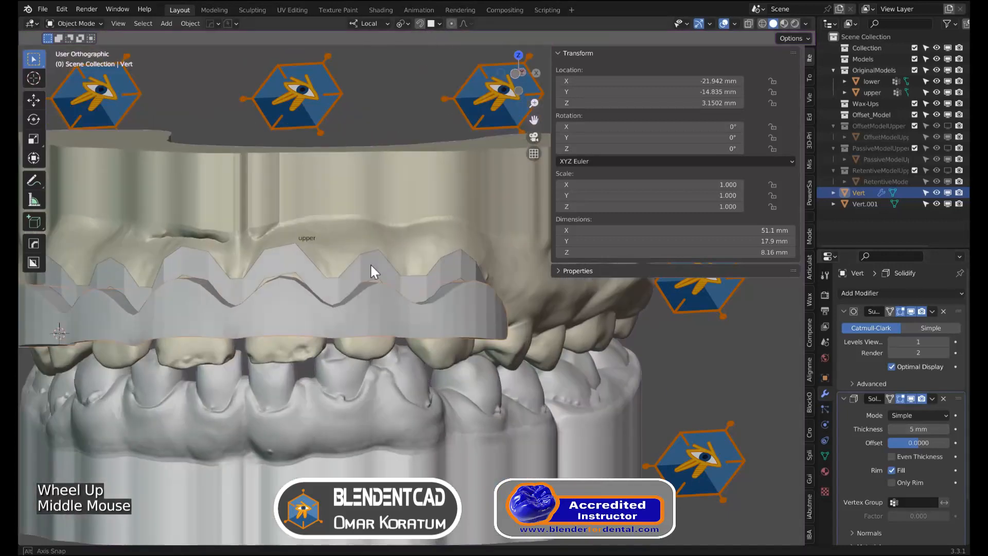
{"action": "scroll", "coordinate": [366, 263], "scroll_direction": "down", "scroll_amount": 2}
{"action": "key", "text": "alt+b"}
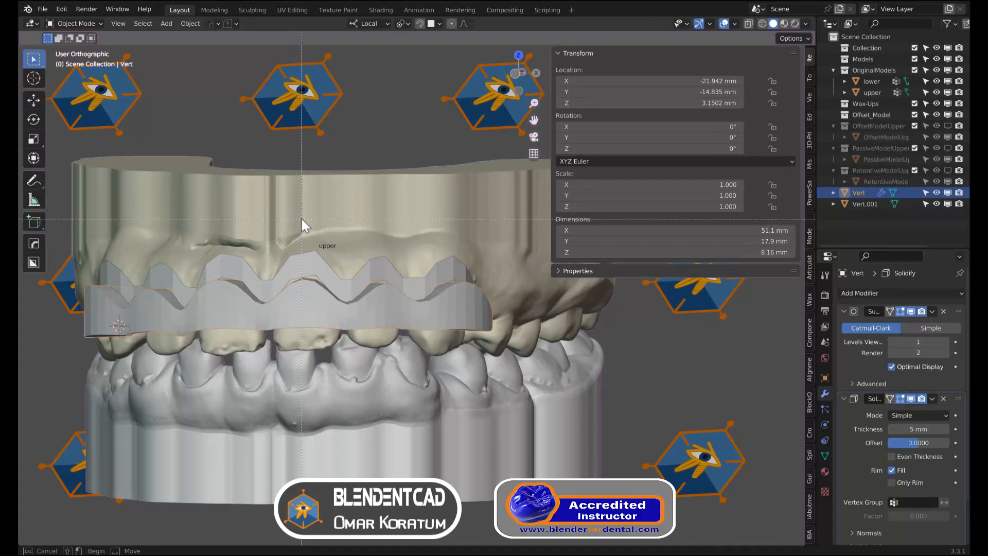
{"action": "left_click_drag", "start_coordinate": [298, 138], "coordinate": [319, 375]}
{"action": "scroll", "coordinate": [326, 356], "scroll_direction": "up", "scroll_amount": 2}
{"action": "middle_click_drag", "start_coordinate": [326, 356], "coordinate": [340, 323]}
{"action": "scroll", "coordinate": [229, 342], "scroll_direction": "down", "scroll_amount": 1}
{"action": "middle_click_drag", "start_coordinate": [327, 320], "coordinate": [294, 317]}
{"action": "scroll", "coordinate": [340, 293], "scroll_direction": "up", "scroll_amount": 4}
{"action": "middle_click_drag", "start_coordinate": [355, 284], "coordinate": [532, 239], "text": "shift"}
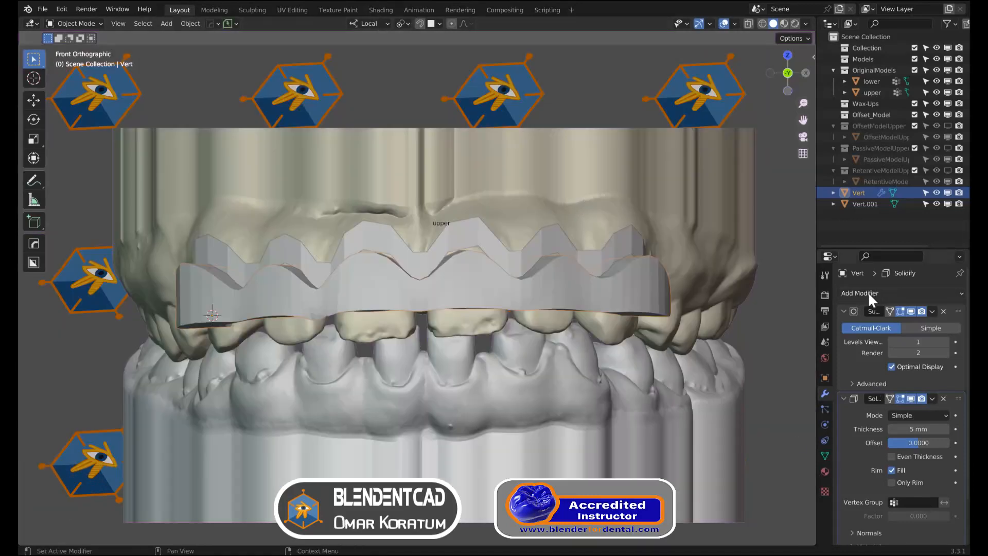
Add a Remesh modifier to the lower strip with a voxel size of 0.05 mm
{"action": "left_click", "coordinate": [869, 292]}
{"action": "left_click", "coordinate": [751, 448]}
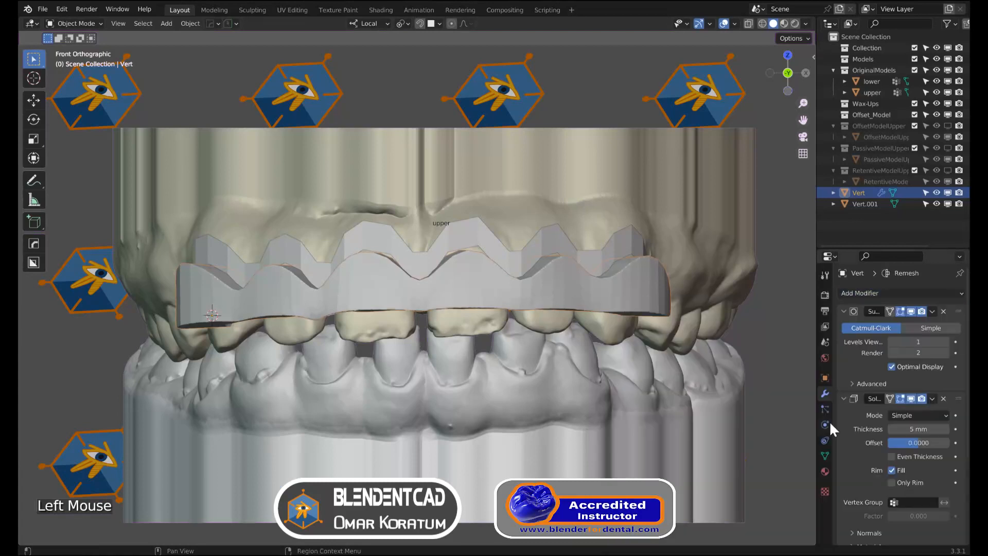
{"action": "scroll", "coordinate": [850, 458], "scroll_direction": "down", "scroll_amount": 3}
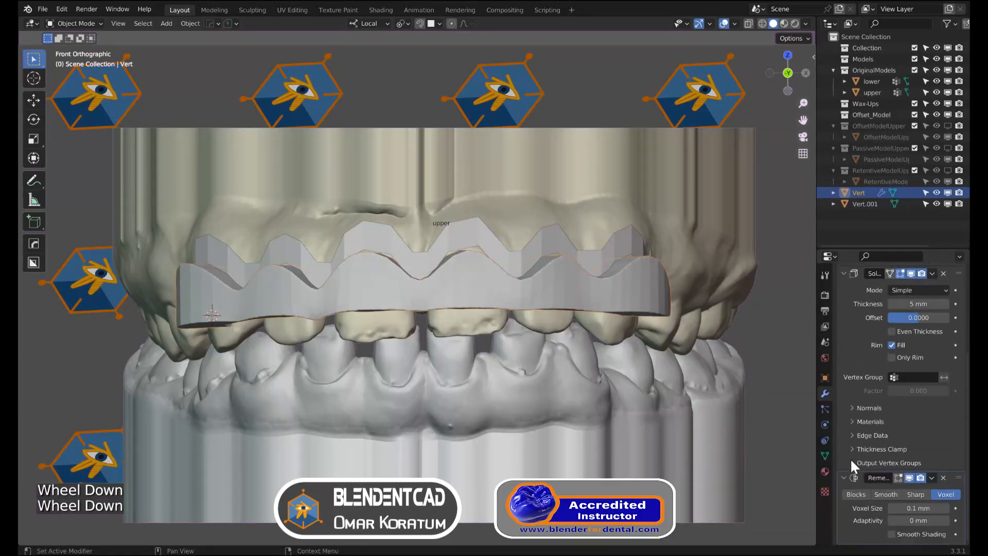
{"action": "left_click", "coordinate": [911, 508]}
{"action": "key", "text": "BackSpace"}
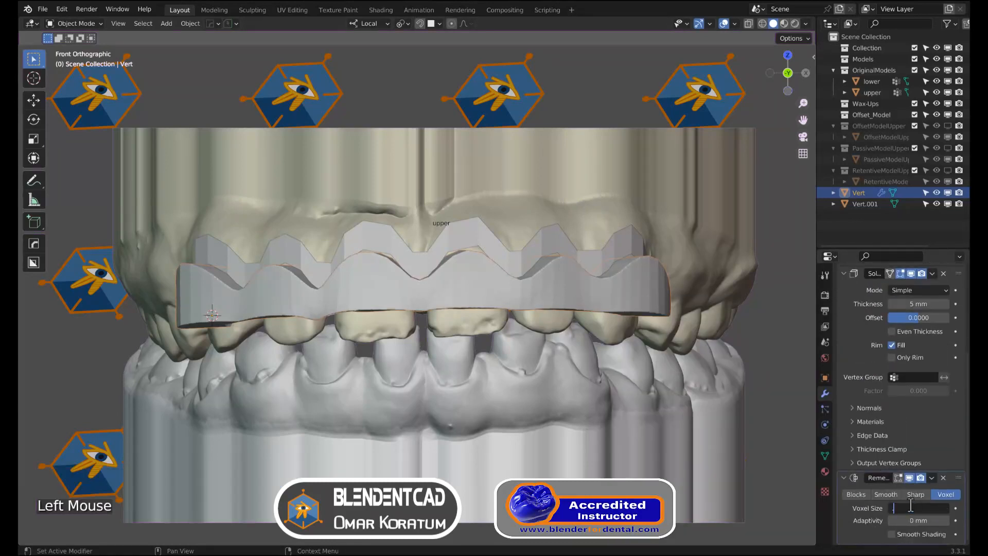
{"action": "type", "text": ".05"}
{"action": "key", "text": "Return"}
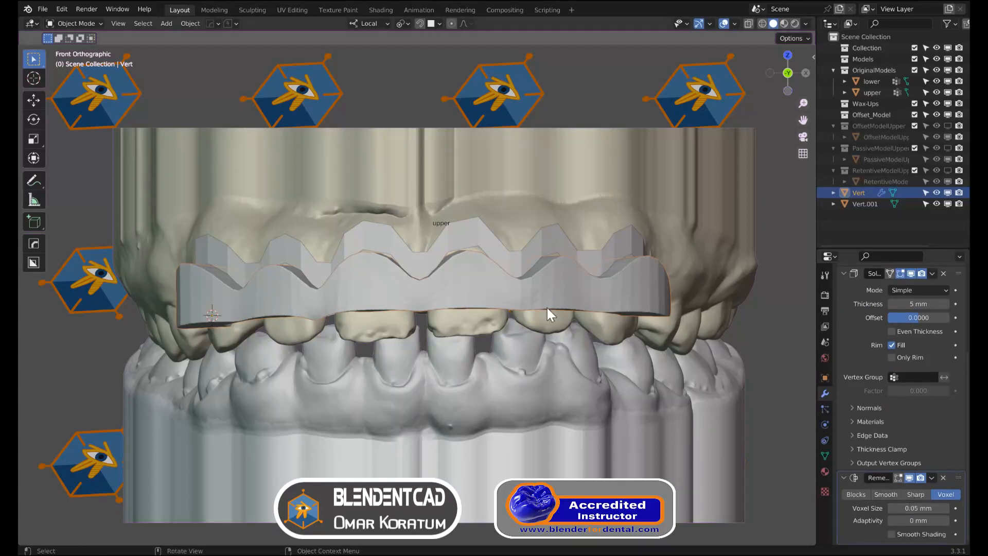
Convert the lower strip, Vert, with its modifiers to a plain mesh
{"action": "right_click", "coordinate": [492, 289]}
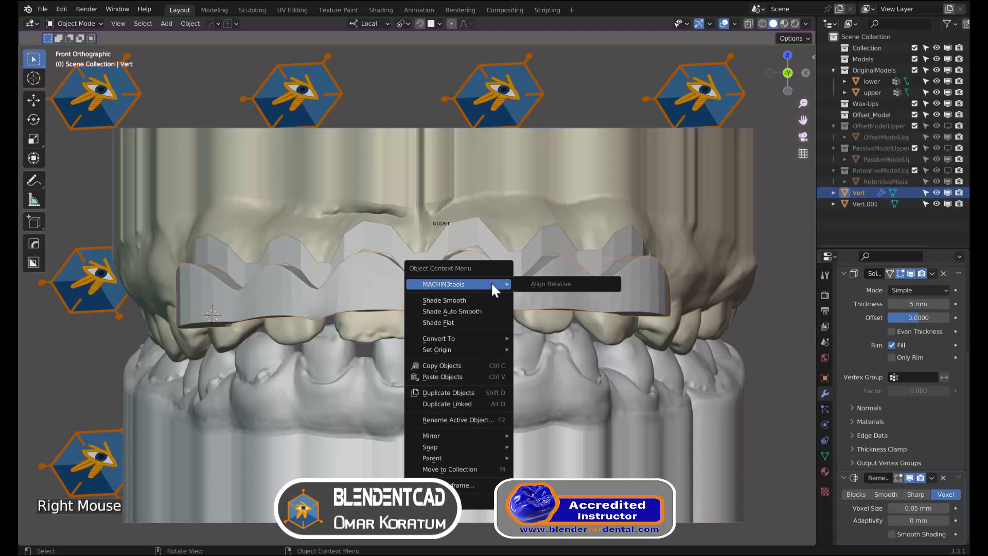
{"action": "mouse_move", "coordinate": [472, 337]}
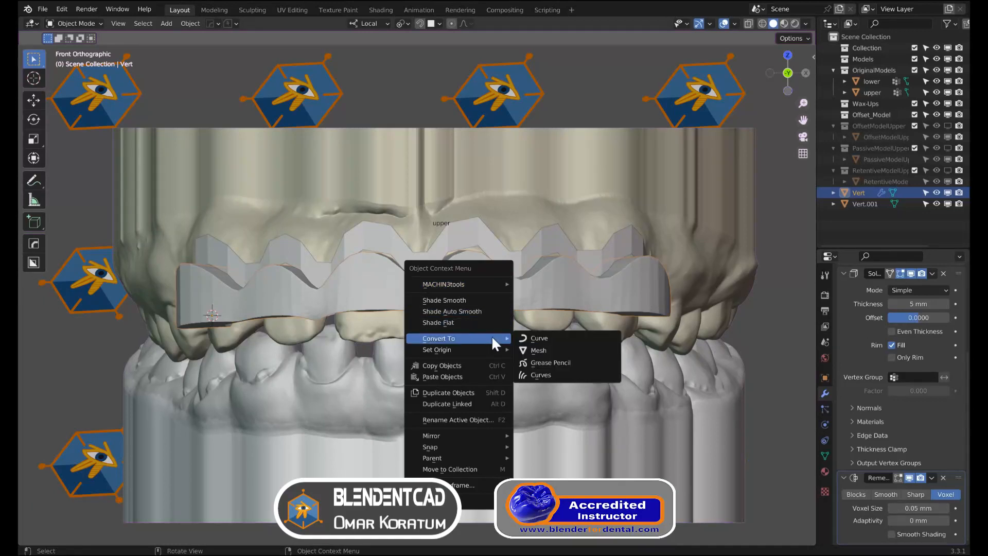
{"action": "left_click", "coordinate": [536, 350]}
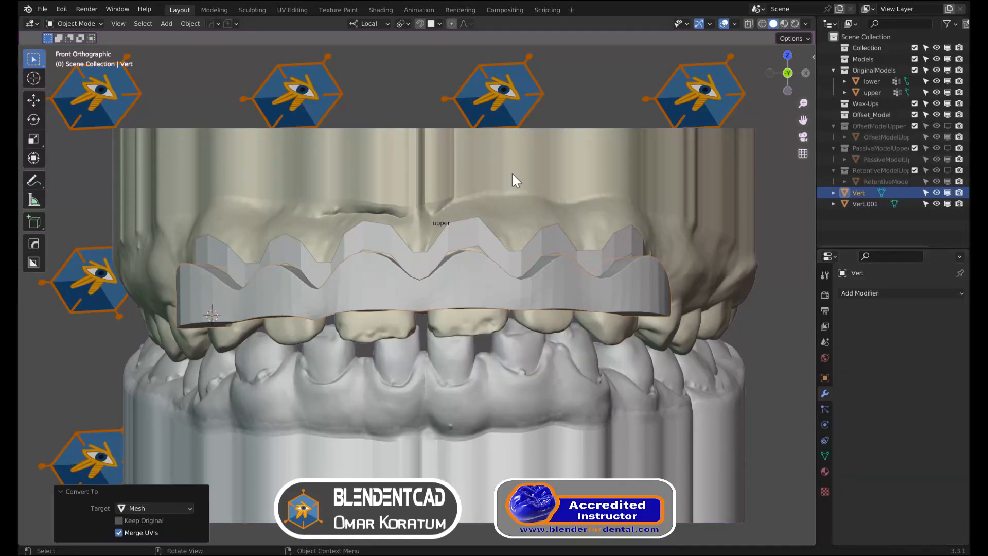
Make the upper strip, Vert.001, unselectable and display it in red with viewport shading coloured by Object
{"action": "left_click", "coordinate": [476, 233]}
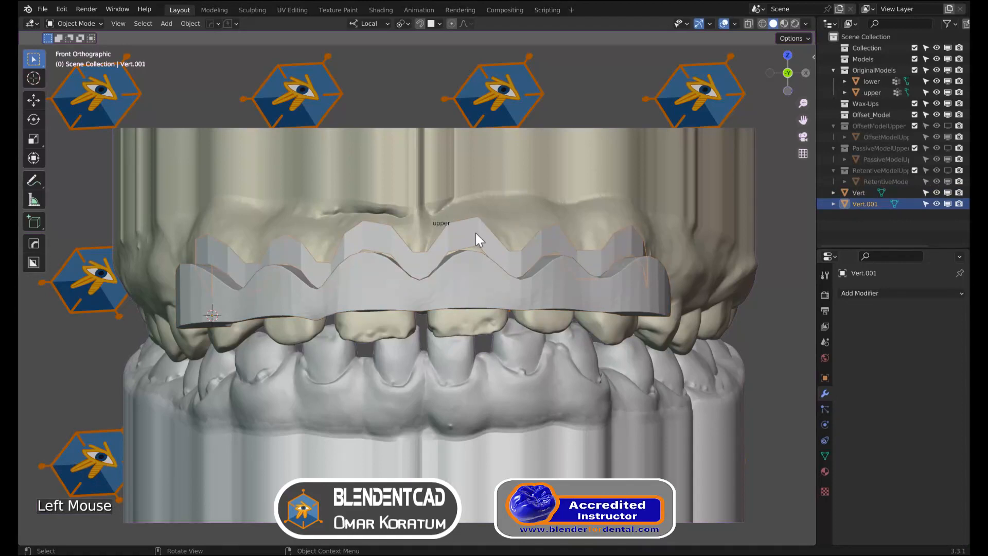
{"action": "left_click", "coordinate": [926, 203]}
{"action": "left_click", "coordinate": [826, 378]}
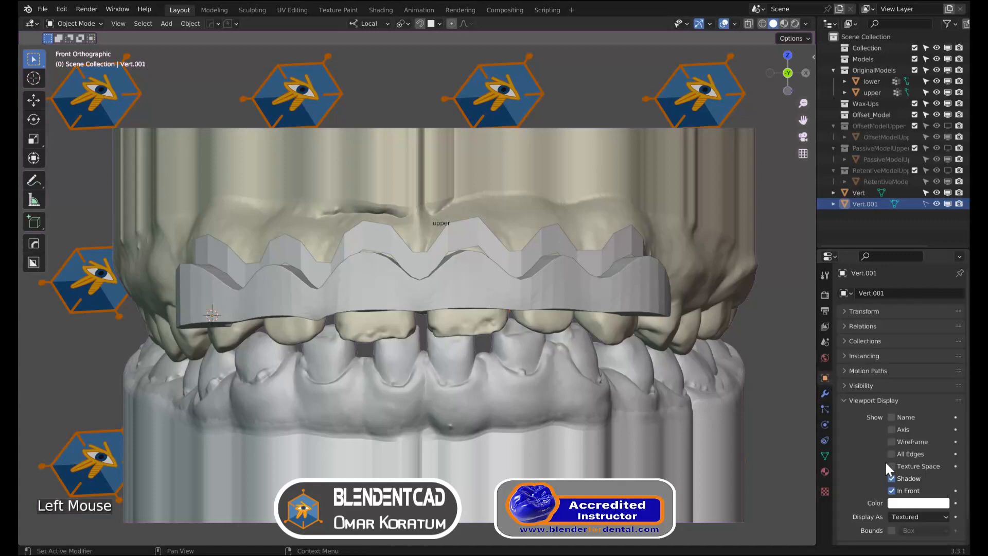
{"action": "left_click", "coordinate": [905, 503]}
{"action": "left_click_drag", "start_coordinate": [894, 415], "coordinate": [895, 418]}
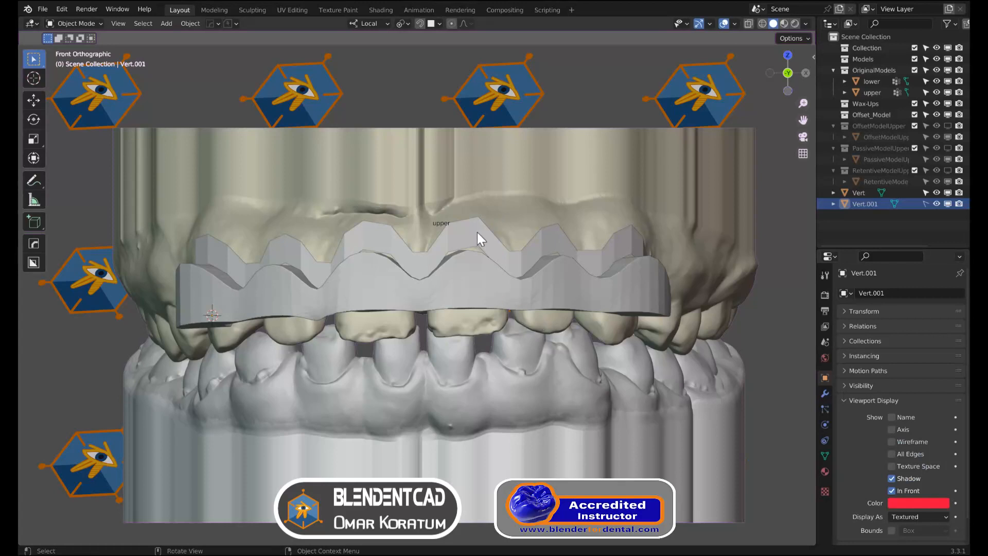
{"action": "left_click", "coordinate": [805, 24]}
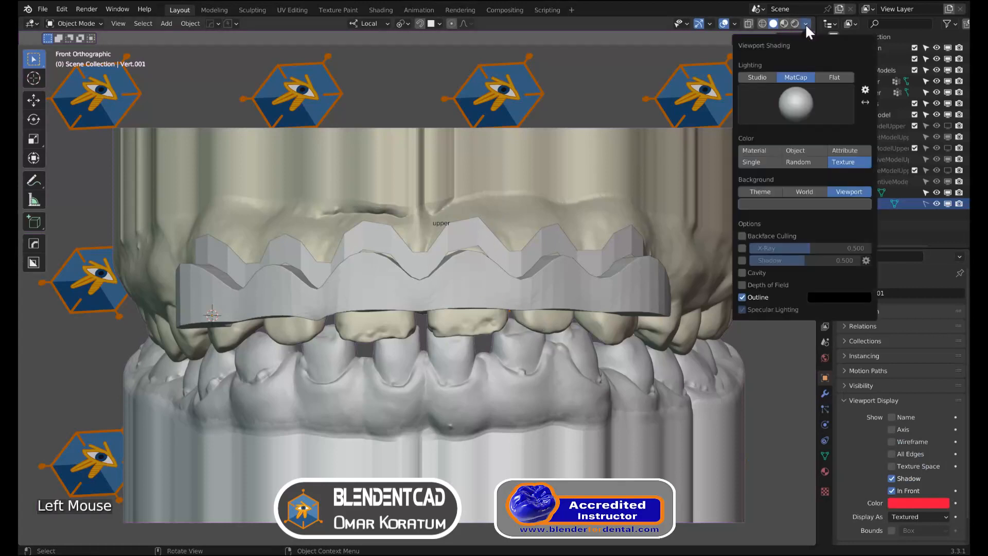
{"action": "left_click", "coordinate": [788, 151]}
Add a Solidify modifier to the lower strip, Vert, with an offset of 1 and a thickness of 0.1 mm
{"action": "left_click", "coordinate": [474, 252]}
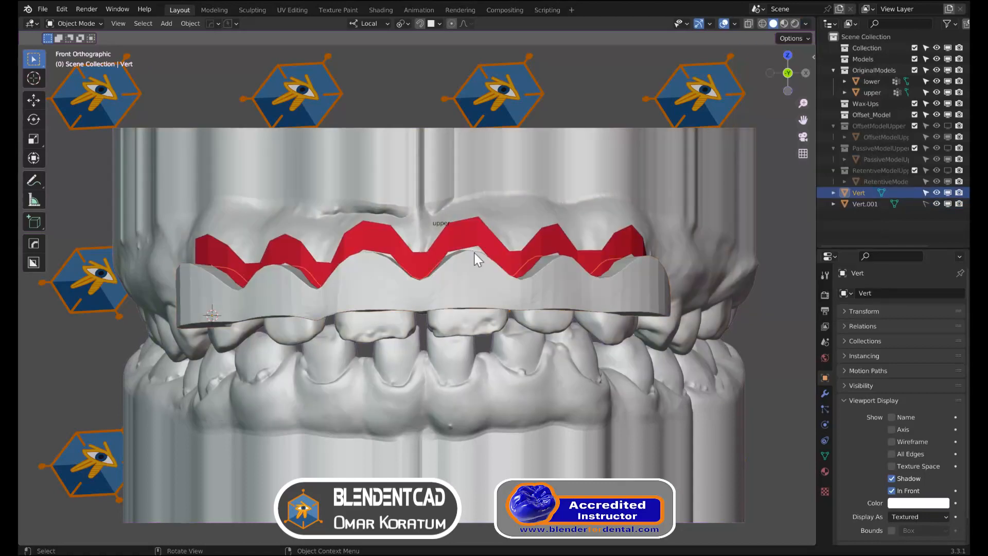
{"action": "left_click", "coordinate": [827, 391]}
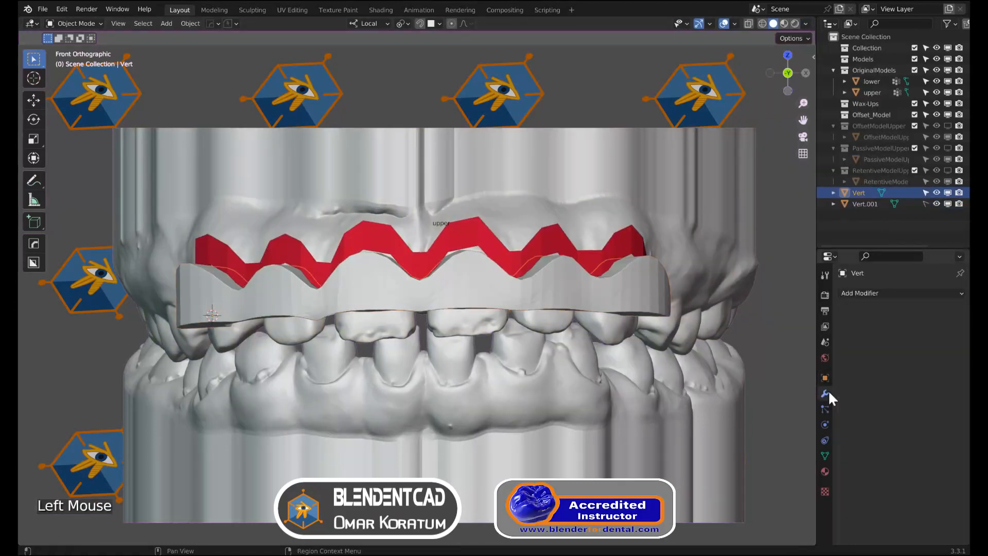
{"action": "left_click", "coordinate": [879, 292]}
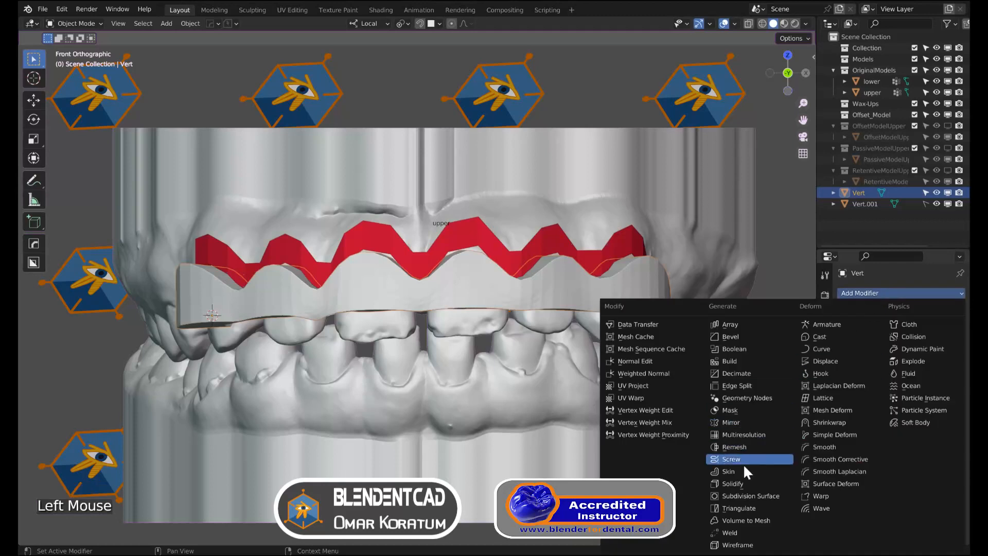
{"action": "left_click", "coordinate": [740, 482]}
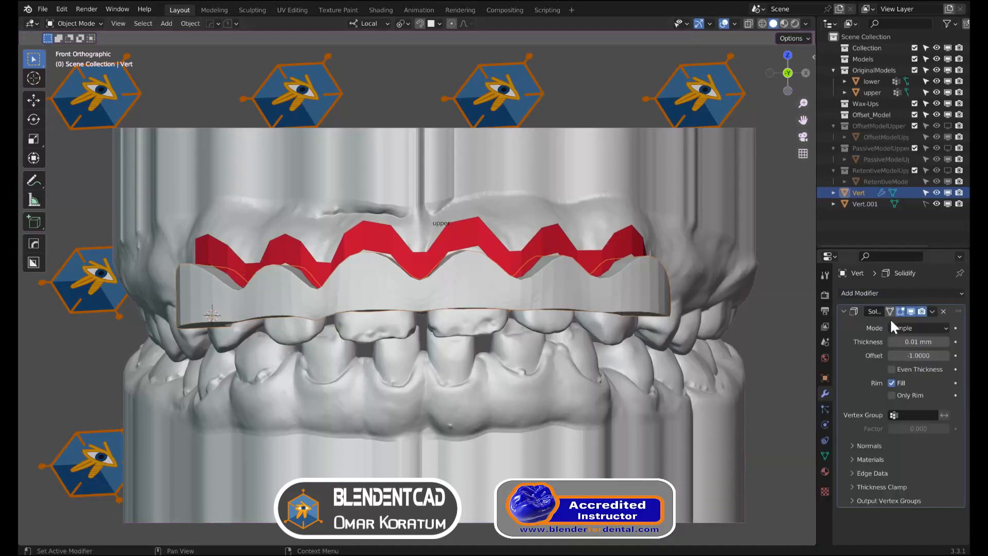
{"action": "left_click", "coordinate": [895, 354]}
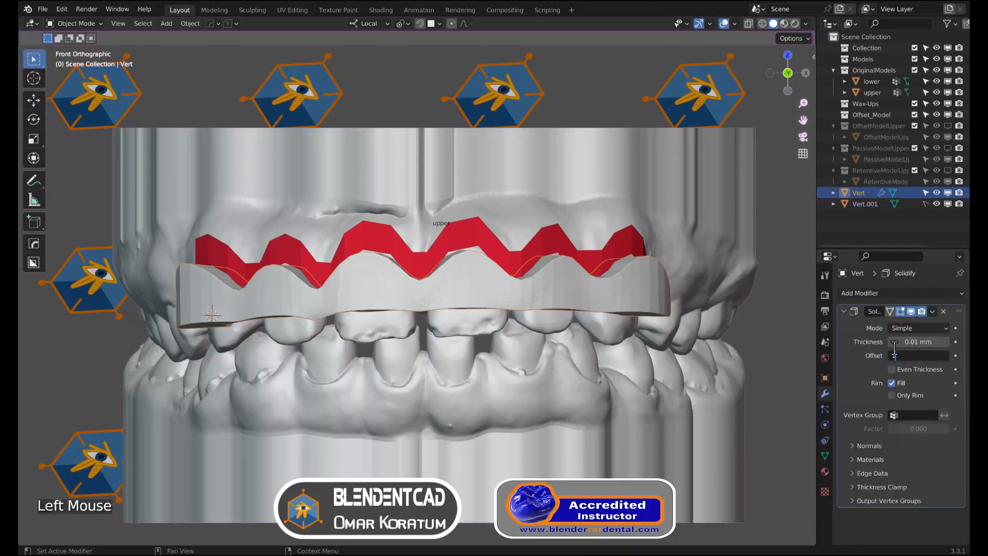
{"action": "type", "text": "1"}
{"action": "key", "text": "Return"}
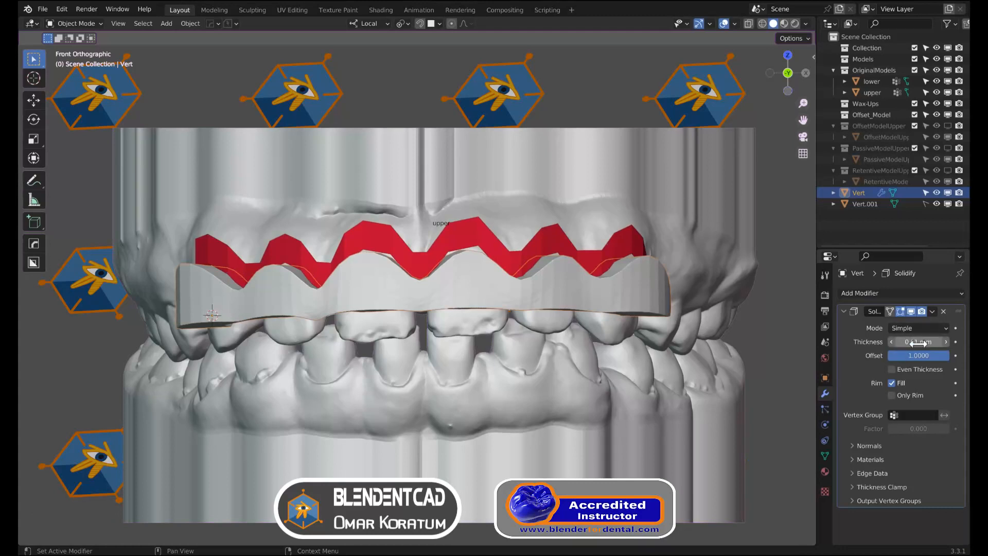
{"action": "left_click", "coordinate": [919, 343]}
{"action": "key", "text": "BackSpace"}
{"action": "type", "text": ".1"}
{"action": "key", "text": "Return"}
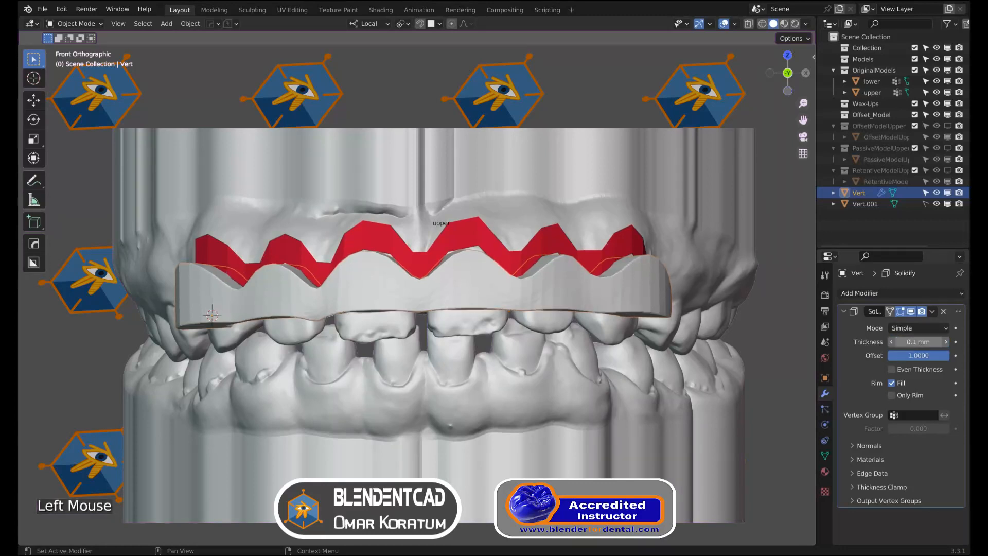
Add another Remesh modifier to the lower strip in Voxel mode and convert the object to a mesh
{"action": "left_click", "coordinate": [906, 293]}
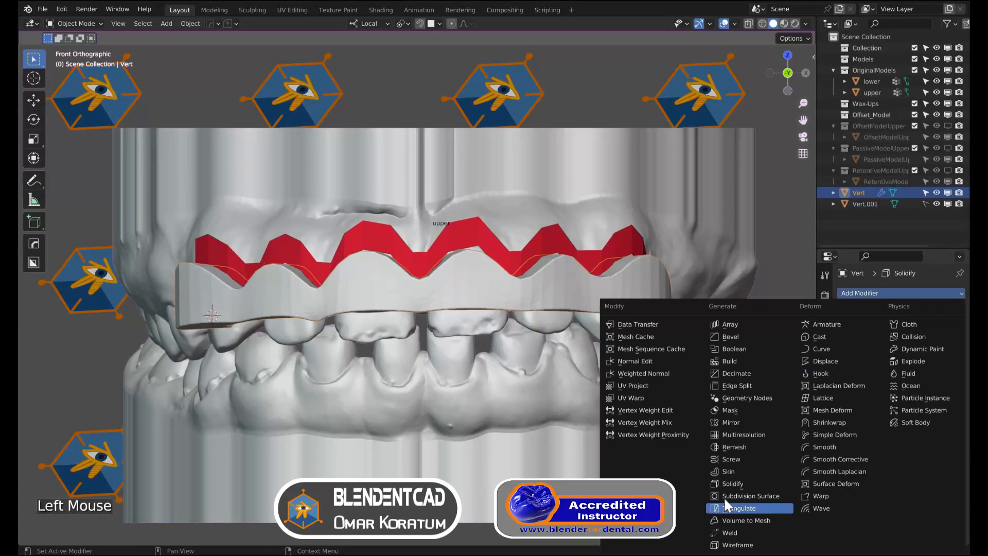
{"action": "left_click", "coordinate": [734, 447]}
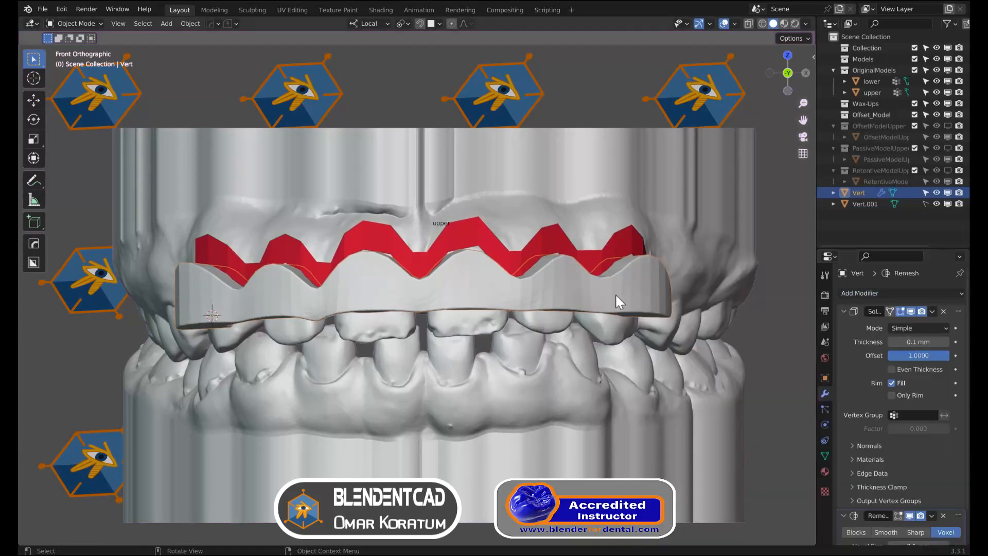
{"action": "right_click", "coordinate": [617, 291]}
{"action": "mouse_move", "coordinate": [618, 295]}
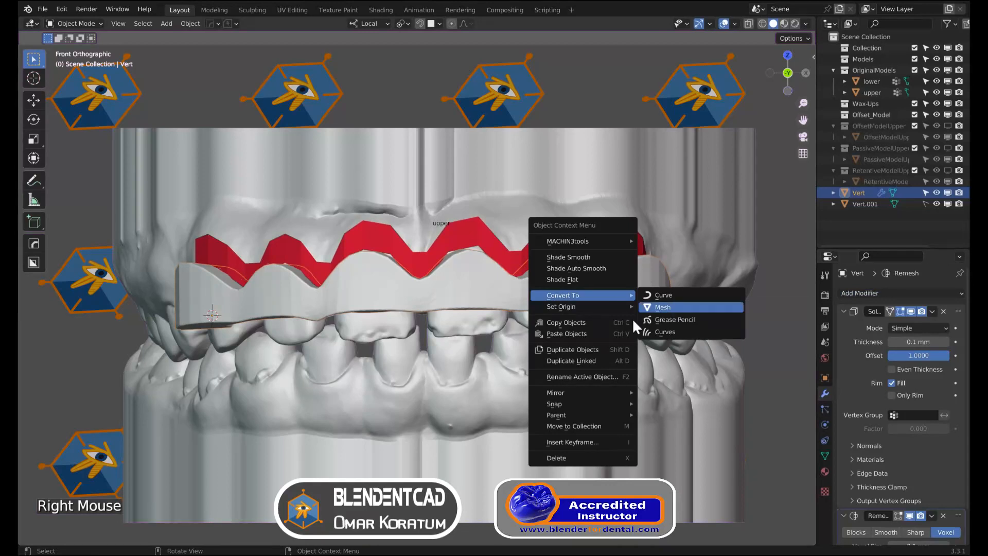
Maximize the viewport, then use the BlockOut tools to hide the original models and show the retentive upper model
{"action": "left_click", "coordinate": [517, 200]}
{"action": "key", "text": "ctrl+space"}
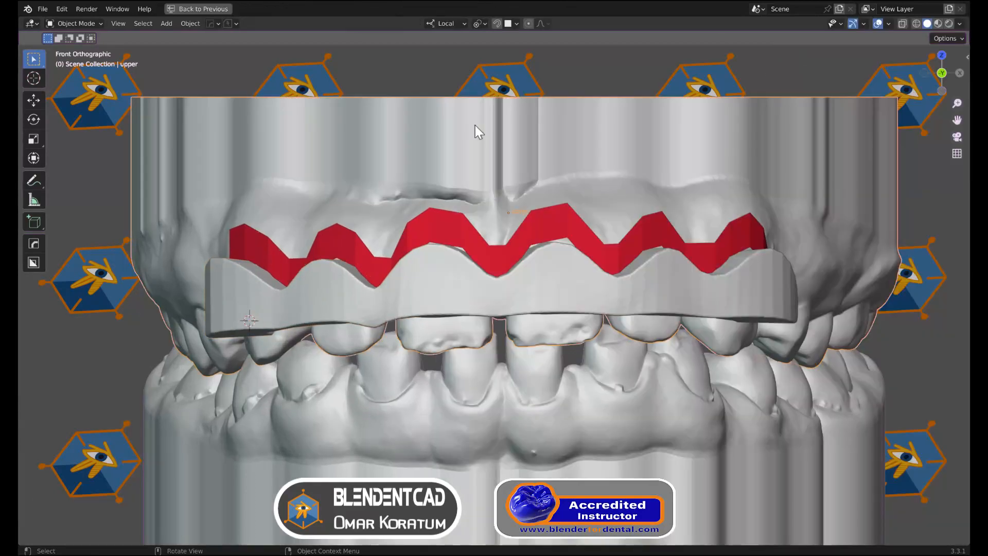
{"action": "key", "text": "n"}
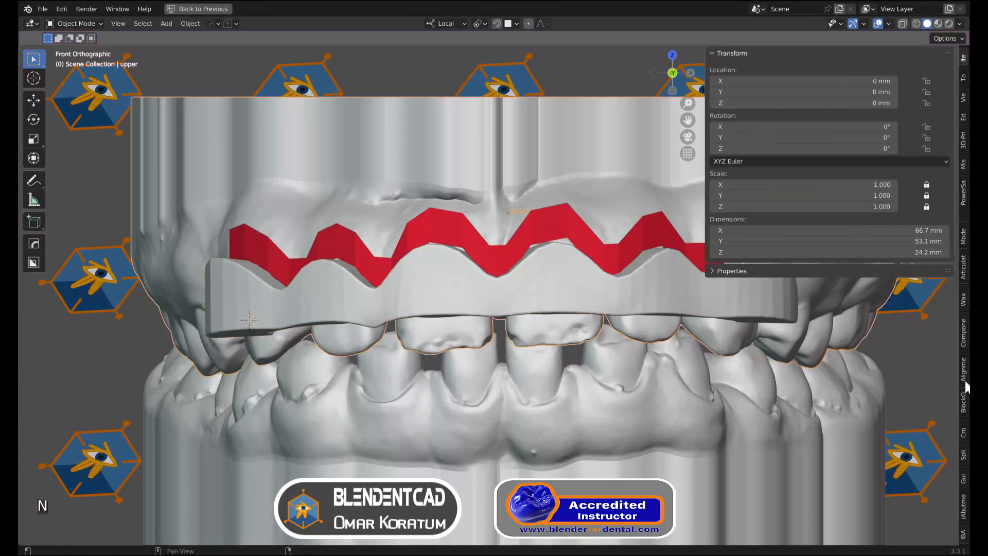
{"action": "left_click", "coordinate": [964, 406]}
{"action": "scroll", "coordinate": [904, 496], "scroll_direction": "down", "scroll_amount": 2}
{"action": "left_click", "coordinate": [824, 502]}
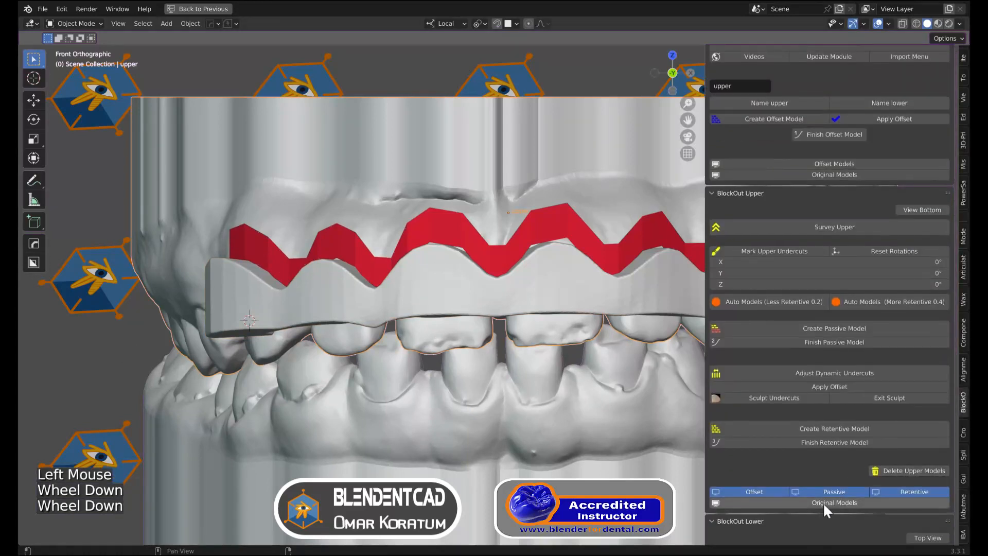
{"action": "left_click", "coordinate": [887, 489]}
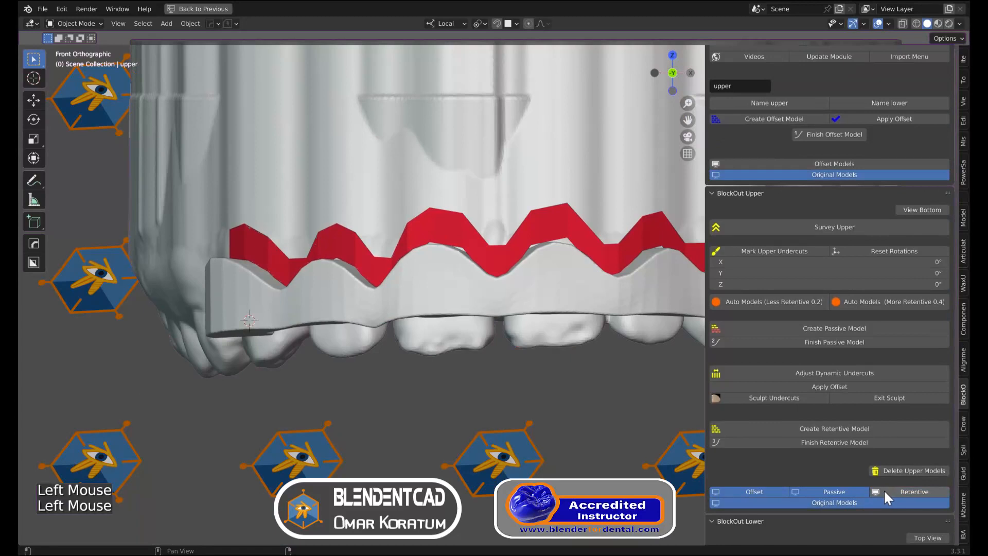
Select the retentive upper model and name it as the target model for the Splint Draw Method
{"action": "scroll", "coordinate": [482, 282], "scroll_direction": "down", "scroll_amount": 2}
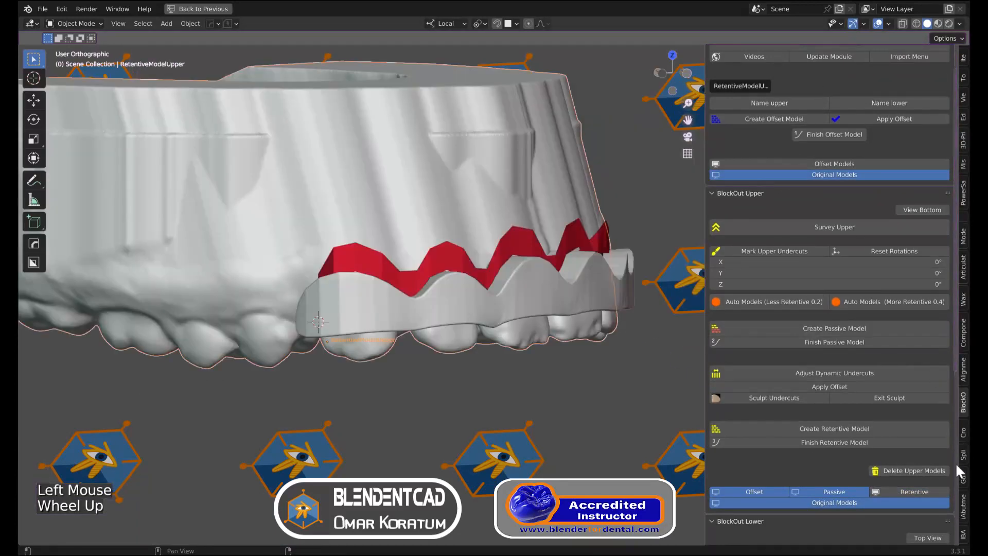
{"action": "left_click", "coordinate": [963, 458]}
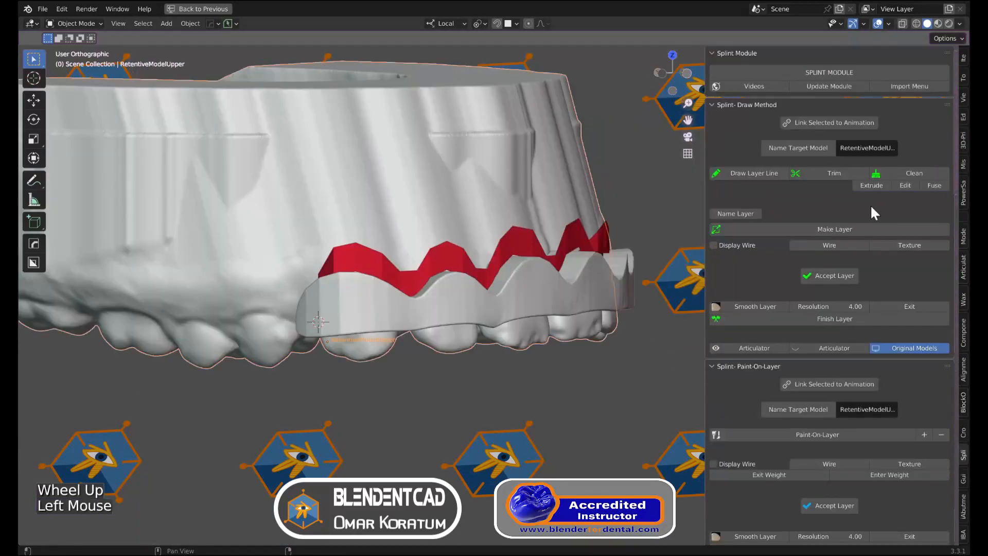
{"action": "left_click", "coordinate": [807, 149]}
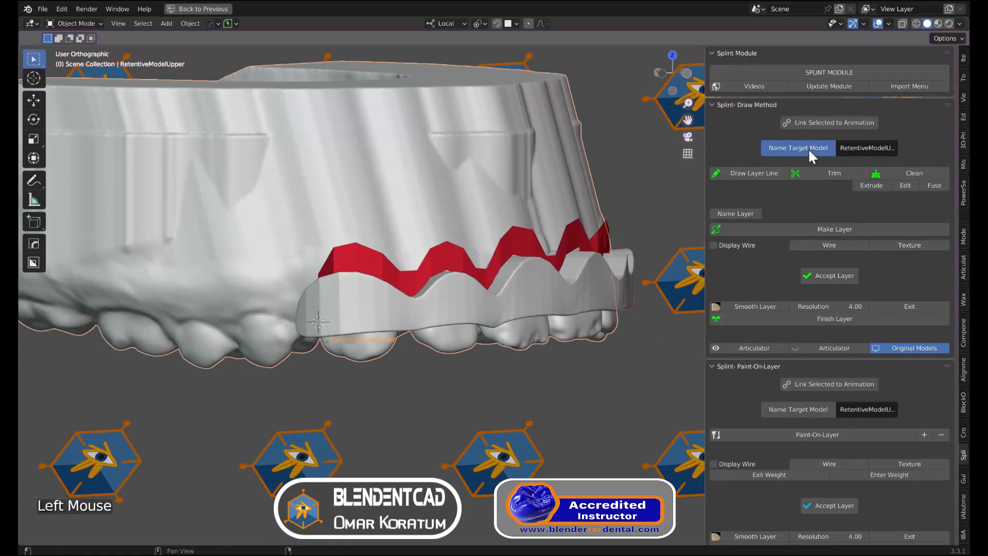
Start the splint layer line on the buccal gum behind the red strip and extend it forward above the first teeth
{"action": "middle_click_drag", "start_coordinate": [212, 231], "coordinate": [289, 276], "text": "shift"}
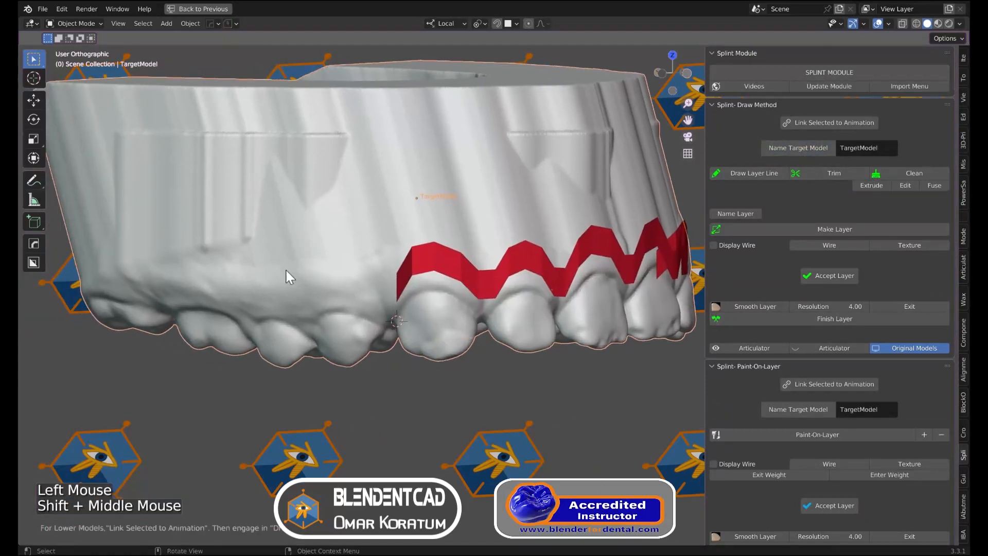
{"action": "right_click", "coordinate": [256, 284], "text": "shift"}
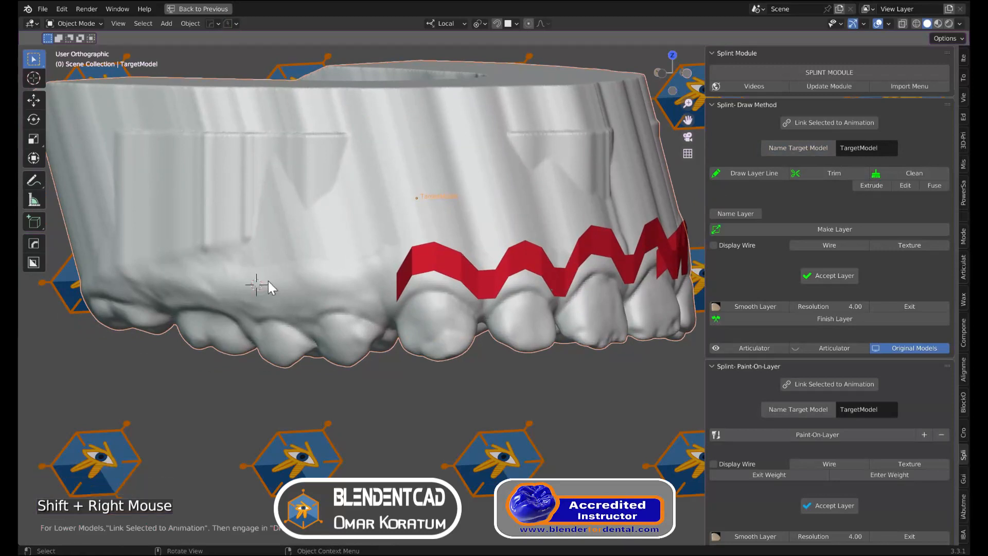
{"action": "left_click", "coordinate": [721, 173]}
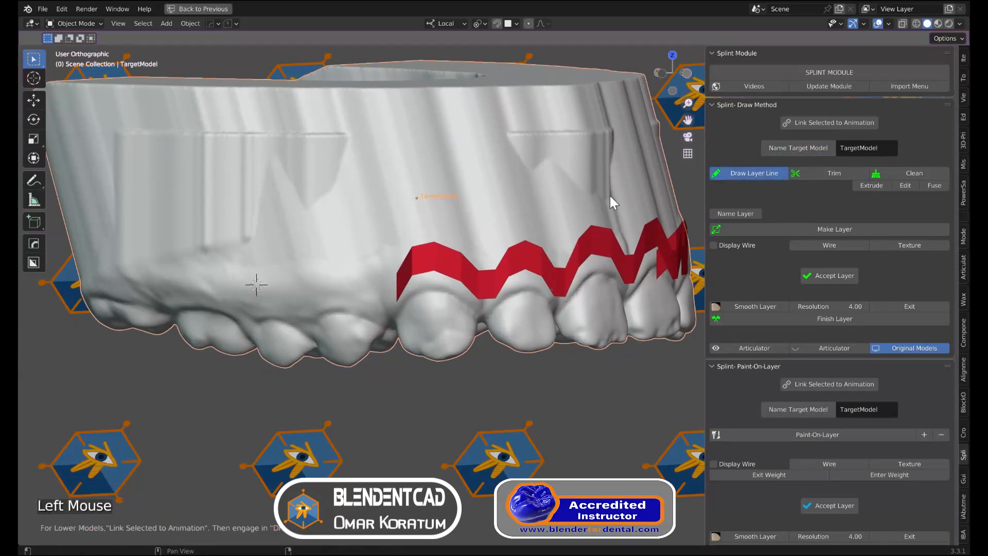
{"action": "key", "text": "e"}
{"action": "left_click", "coordinate": [340, 259]}
{"action": "key", "text": "g"}
{"action": "left_click", "coordinate": [409, 238]}
{"action": "key", "text": "e"}
{"action": "left_click", "coordinate": [435, 234]}
{"action": "middle_click_drag", "start_coordinate": [504, 244], "coordinate": [422, 252], "text": "shift"}
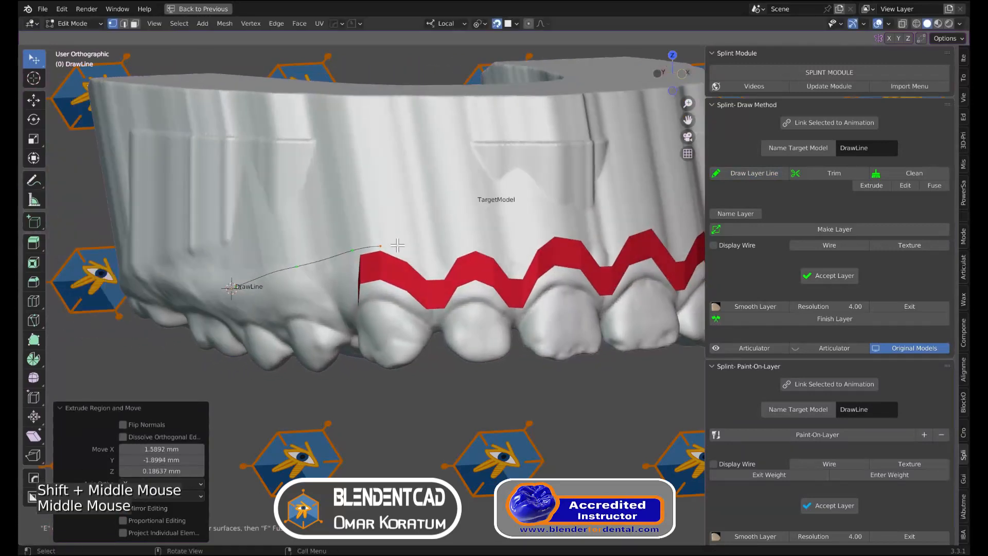
Extend the layer line across the labial gum above the front teeth, following the red strip to the opposite side
{"action": "key", "text": "e"}
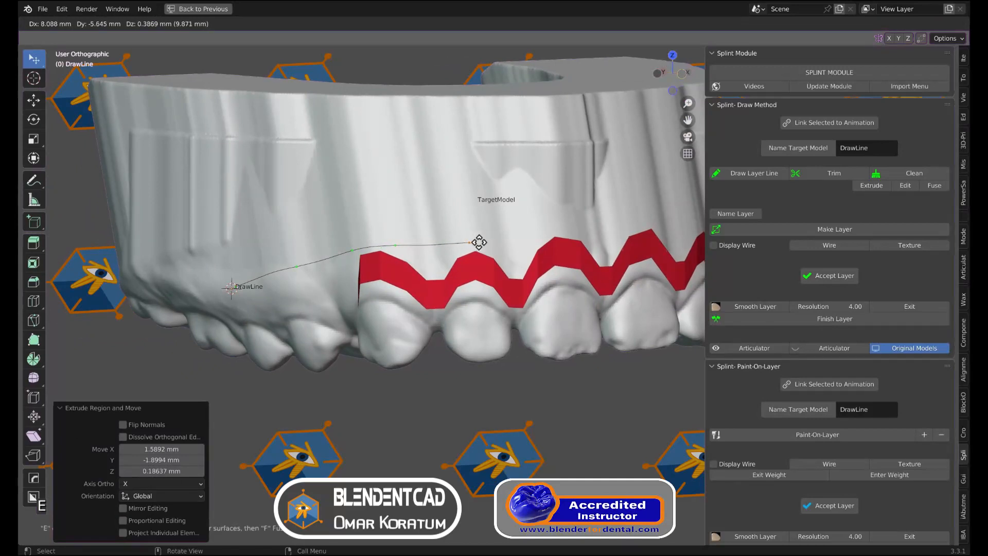
{"action": "left_click", "coordinate": [481, 242]}
{"action": "middle_click_drag", "start_coordinate": [481, 242], "coordinate": [494, 254], "text": "shift"}
{"action": "middle_click_drag", "start_coordinate": [494, 254], "coordinate": [478, 250]}
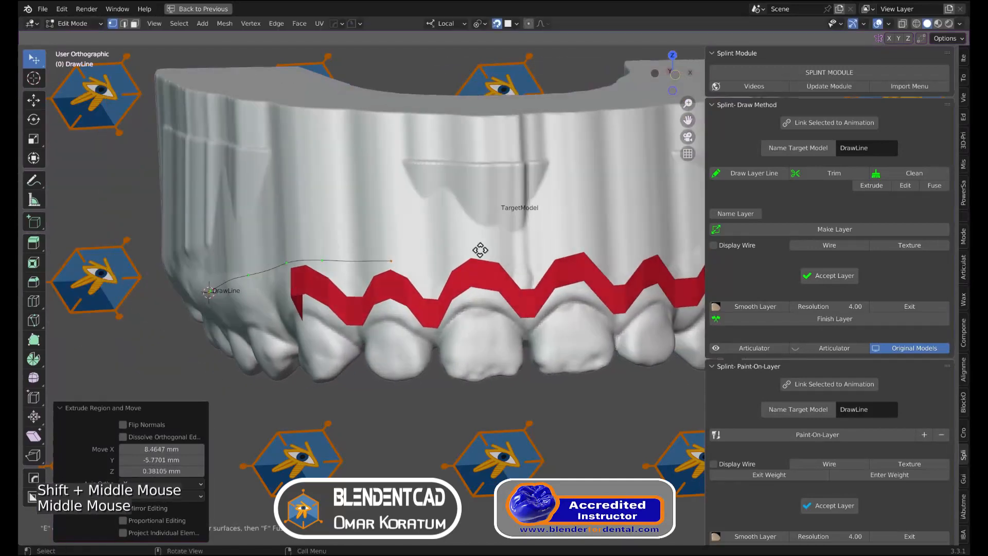
{"action": "key", "text": "e"}
{"action": "left_click", "coordinate": [508, 247]}
{"action": "key", "text": "e"}
{"action": "left_click", "coordinate": [605, 242]}
{"action": "middle_click_drag", "start_coordinate": [605, 241], "coordinate": [437, 262]}
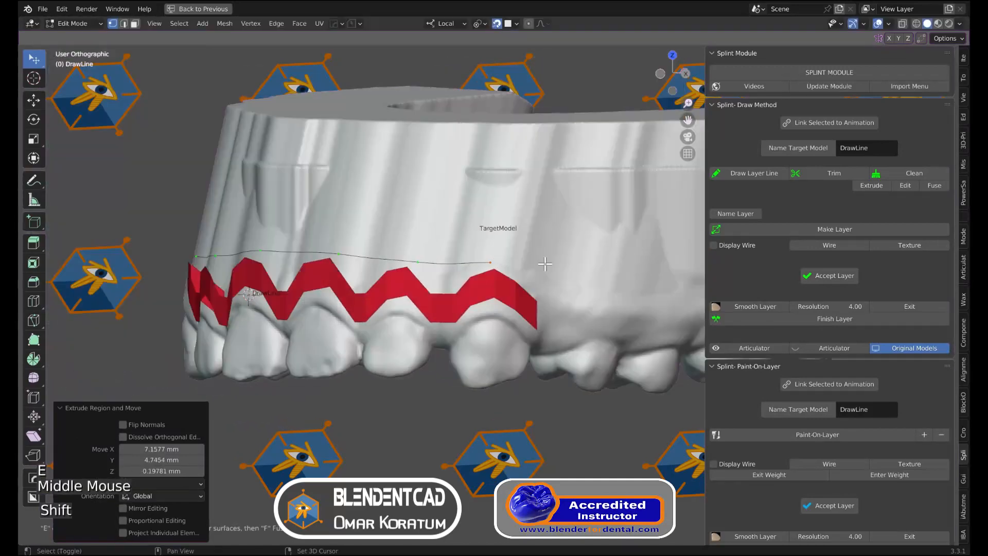
Carry the layer line over the posterior tooth, around the palatal gum and back across the matching tooth on the starting side
{"action": "scroll", "coordinate": [438, 263], "scroll_direction": "up", "scroll_amount": 2}
{"action": "key", "text": "e"}
{"action": "left_click", "coordinate": [570, 338]}
{"action": "middle_click_drag", "start_coordinate": [569, 337], "coordinate": [551, 309]}
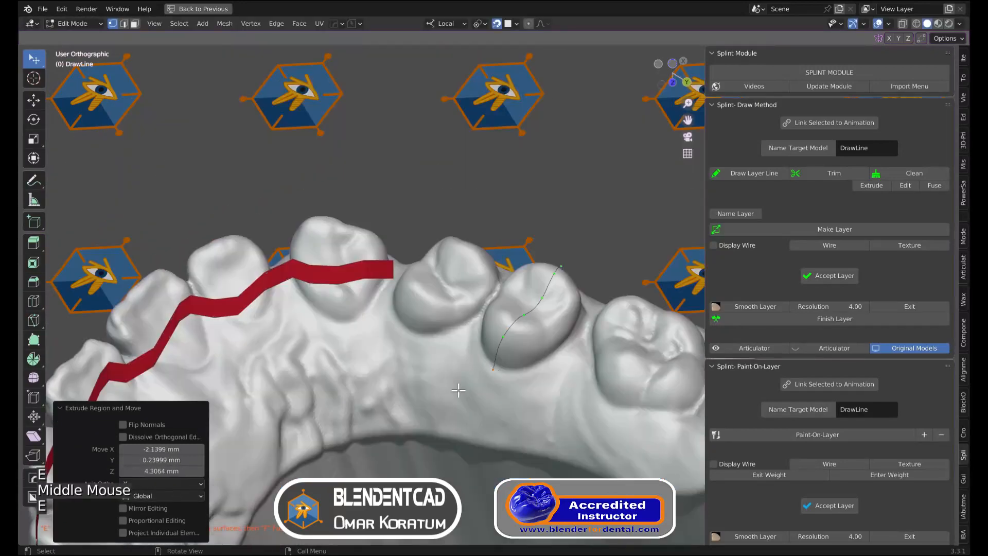
{"action": "key", "text": "e"}
{"action": "key", "text": "e"}
{"action": "key", "text": "e"}
{"action": "left_click", "coordinate": [281, 274]}
{"action": "middle_click_drag", "start_coordinate": [280, 274], "coordinate": [360, 288], "text": "shift"}
{"action": "middle_click_drag", "start_coordinate": [361, 288], "coordinate": [381, 309]}
{"action": "scroll", "coordinate": [381, 309], "scroll_direction": "down", "scroll_amount": 2}
{"action": "key", "text": "e"}
{"action": "left_click", "coordinate": [238, 253]}
{"action": "middle_click_drag", "start_coordinate": [239, 253], "coordinate": [311, 316]}
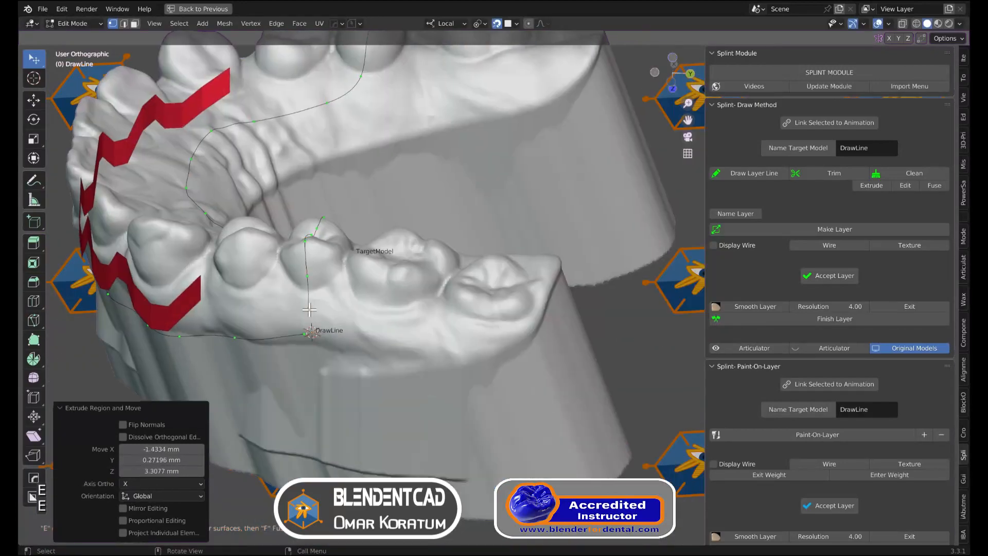
Close the layer line by joining its two end vertices, and set the viewport object colouring to Material
{"action": "left_click", "coordinate": [286, 336]}
{"action": "left_click", "coordinate": [308, 307], "text": "shift"}
{"action": "key", "text": "f"}
{"action": "left_click", "coordinate": [960, 23]}
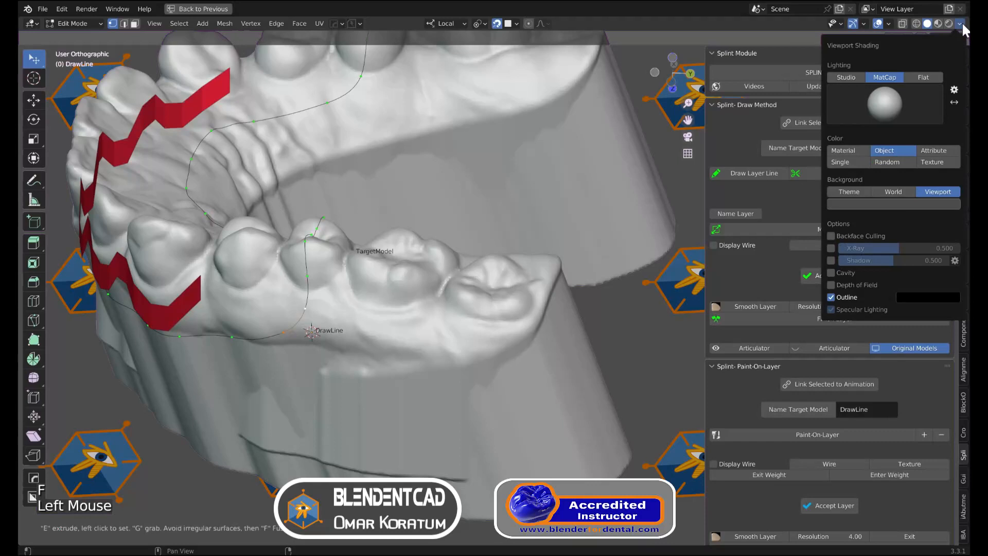
{"action": "left_click", "coordinate": [851, 149]}
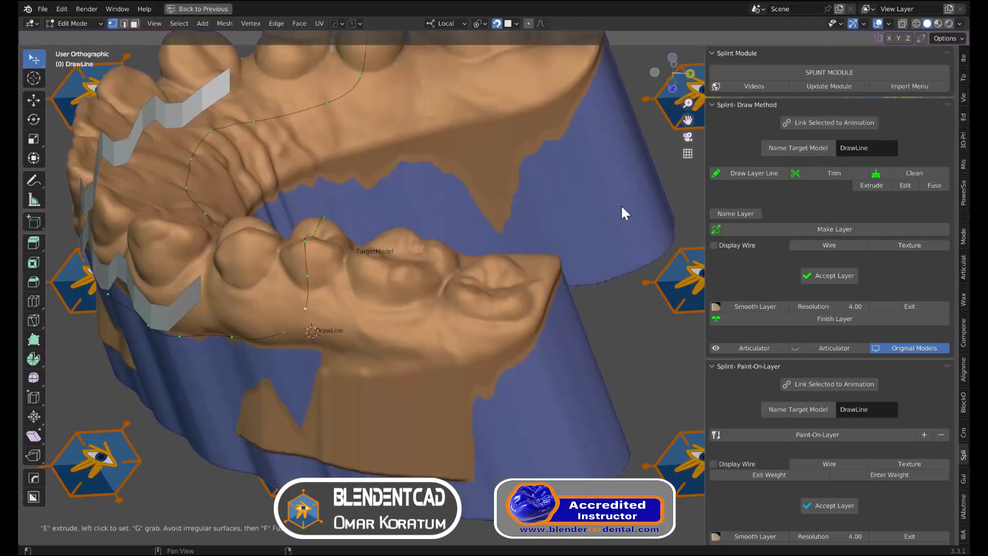
Trim the model along the layer line, pick the green section covering the teeth, and clean the layer
{"action": "left_click", "coordinate": [835, 174]}
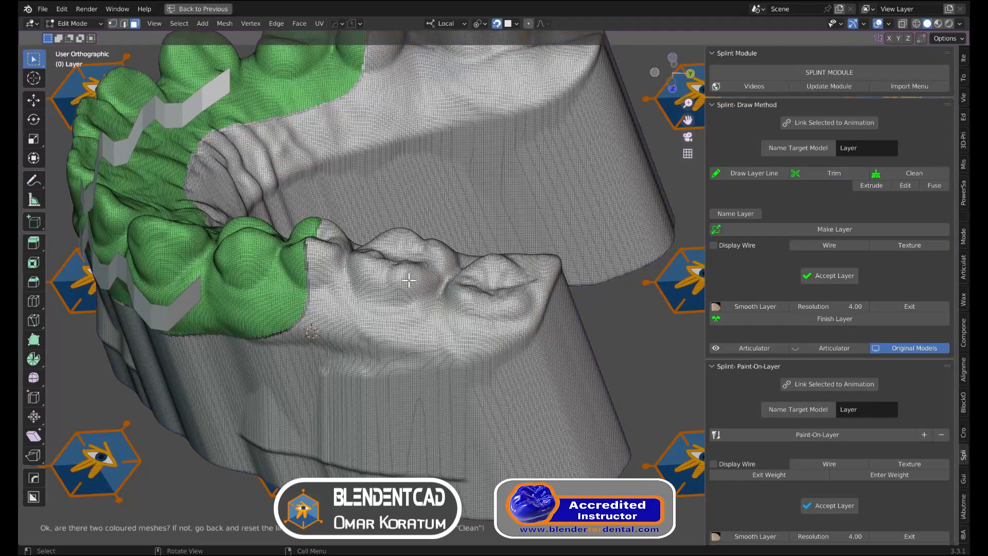
{"action": "middle_click_drag", "start_coordinate": [324, 275], "coordinate": [301, 267]}
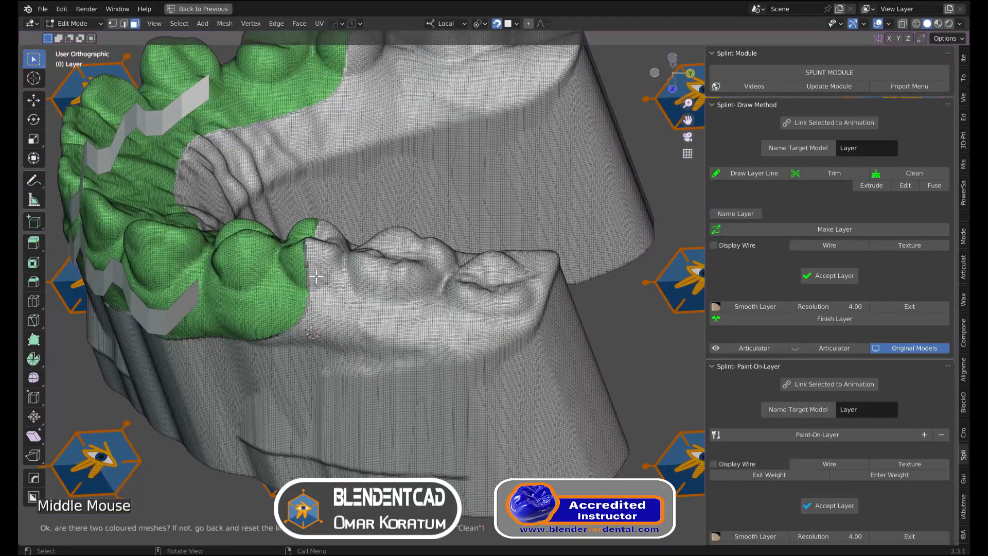
{"action": "left_click", "coordinate": [270, 287]}
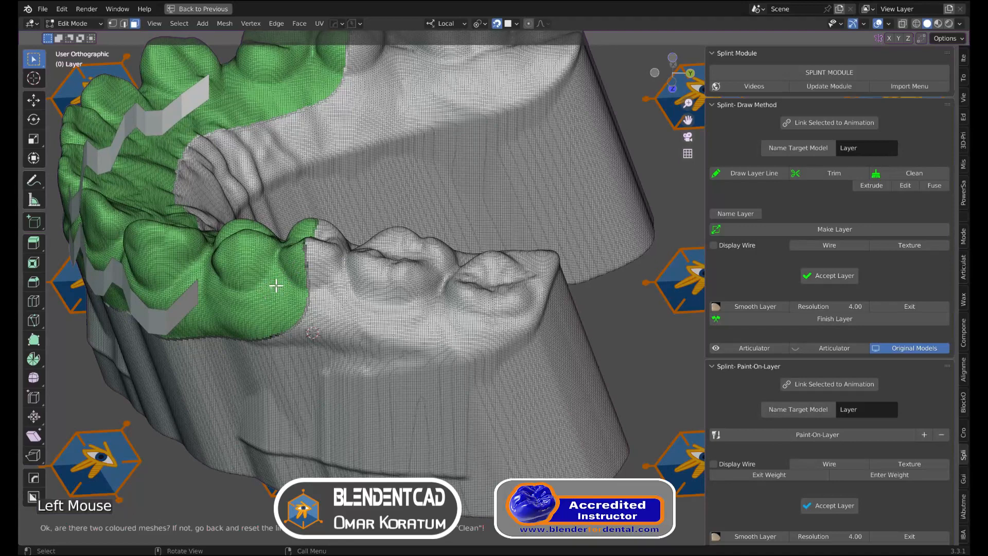
{"action": "left_click", "coordinate": [903, 169]}
Make the splint layer with a layer thickness of 3 mm and accept it
{"action": "left_click", "coordinate": [760, 227]}
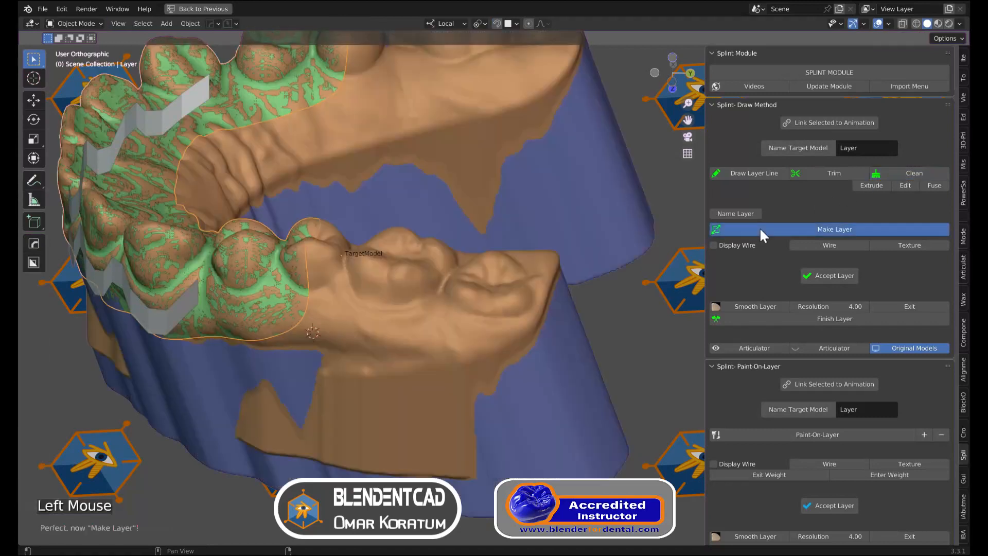
{"action": "left_click", "coordinate": [877, 231]}
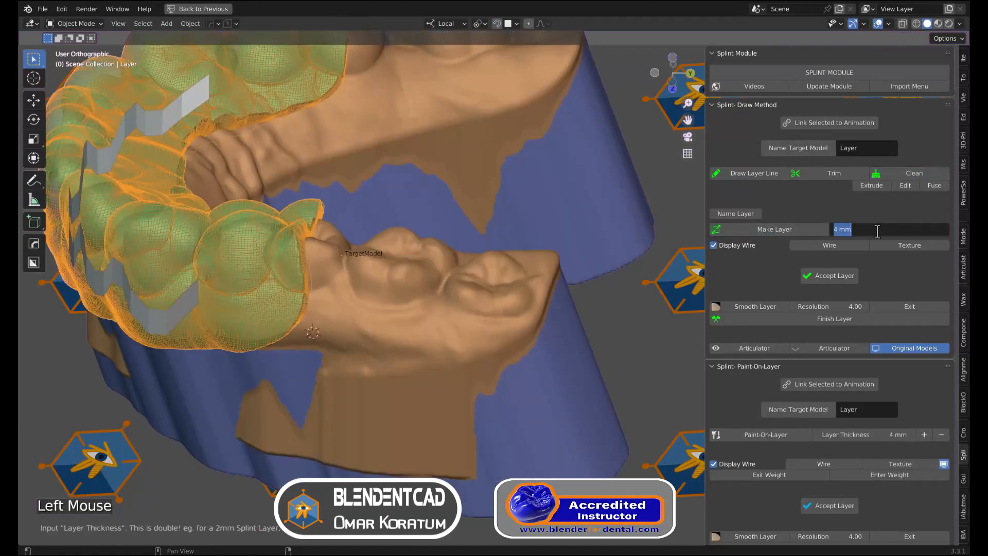
{"action": "type", "text": "3"}
{"action": "key", "text": "Return"}
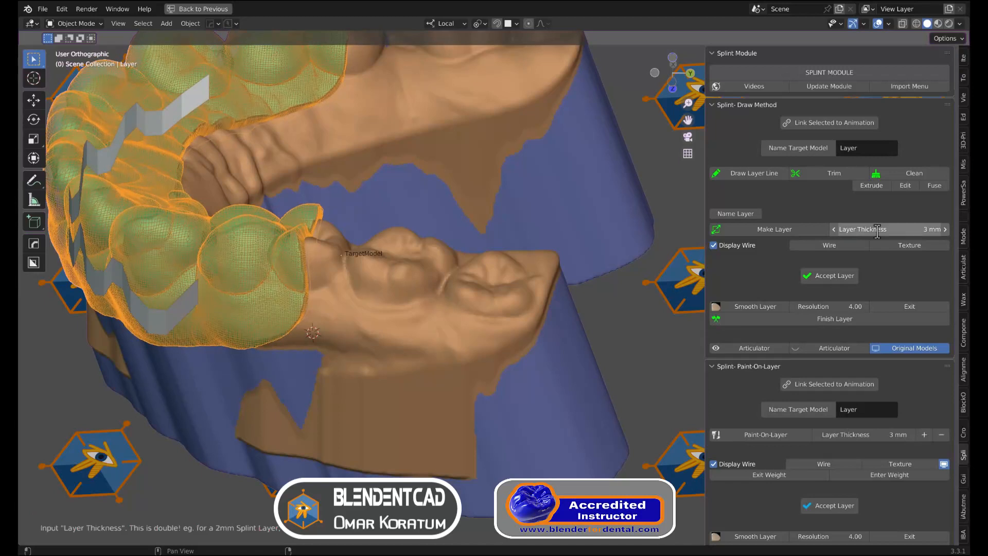
{"action": "left_click", "coordinate": [848, 273]}
Disable the gum strip Vert.001 in the viewport through the scene object list, and maximize the viewport again
{"action": "key", "text": "ctrl+space"}
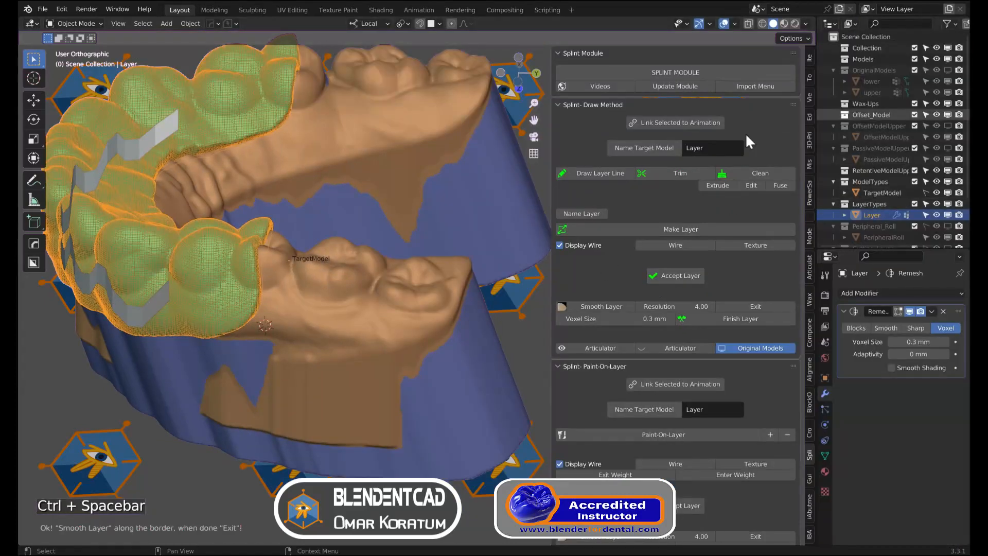
{"action": "scroll", "coordinate": [938, 203], "scroll_direction": "down", "scroll_amount": 2}
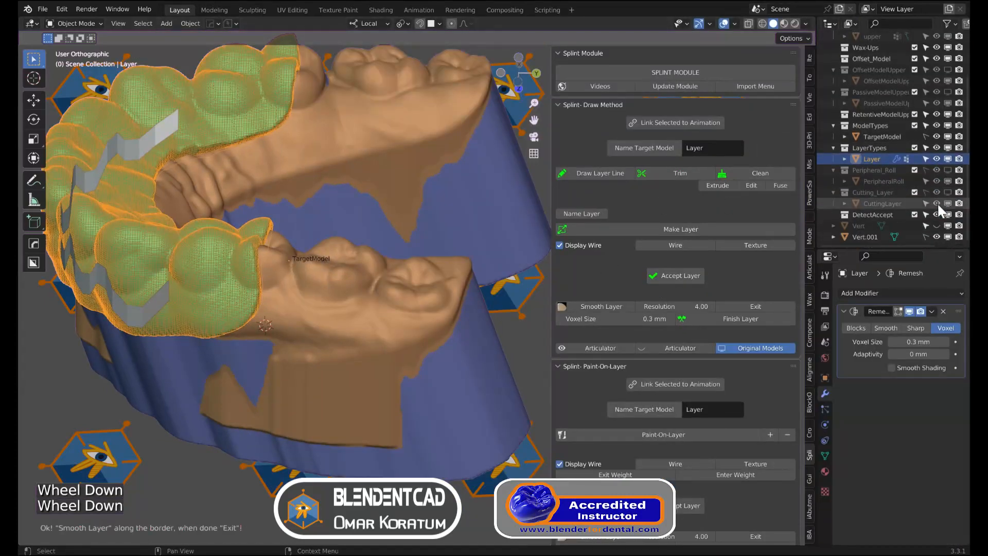
{"action": "left_click", "coordinate": [948, 236]}
{"action": "key", "text": "ctrl+space"}
{"action": "scroll", "coordinate": [668, 273], "scroll_direction": "down", "scroll_amount": 1}
Smooth the splint layer along its border with Smooth Layer, exit sculpting, and finish the layer
{"action": "left_click", "coordinate": [727, 303]}
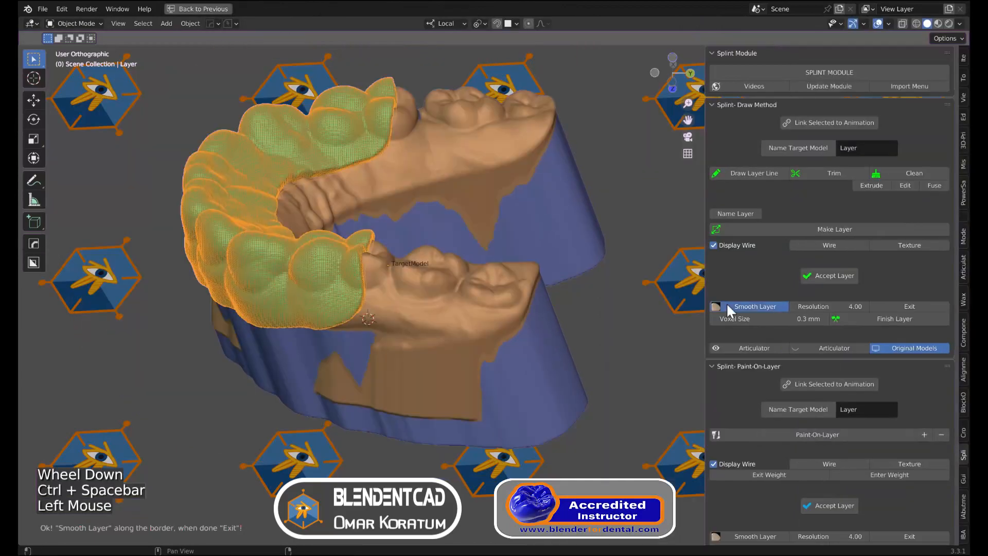
{"action": "scroll", "coordinate": [414, 259], "scroll_direction": "up", "scroll_amount": 2}
{"action": "mouse_move", "coordinate": [430, 247]}
{"action": "middle_mouse_down"}
{"action": "mouse_move", "coordinate": [386, 259]}
{"action": "mouse_move", "coordinate": [315, 246]}
{"action": "mouse_move", "coordinate": [546, 289]}
{"action": "middle_mouse_up"}
{"action": "left_click_drag", "start_coordinate": [546, 289], "coordinate": [611, 261]}
{"action": "middle_click_drag", "start_coordinate": [611, 260], "coordinate": [546, 284]}
{"action": "middle_click_drag", "start_coordinate": [545, 283], "coordinate": [360, 288], "text": "shift"}
{"action": "scroll", "coordinate": [428, 290], "scroll_direction": "down", "scroll_amount": 4}
{"action": "left_click_drag", "start_coordinate": [361, 309], "coordinate": [391, 314]}
{"action": "middle_click_drag", "start_coordinate": [391, 314], "coordinate": [443, 355]}
{"action": "scroll", "coordinate": [412, 324], "scroll_direction": "up", "scroll_amount": 2}
{"action": "left_click_drag", "start_coordinate": [401, 314], "coordinate": [422, 329]}
{"action": "middle_click_drag", "start_coordinate": [422, 330], "coordinate": [453, 262]}
{"action": "left_click", "coordinate": [914, 307]}
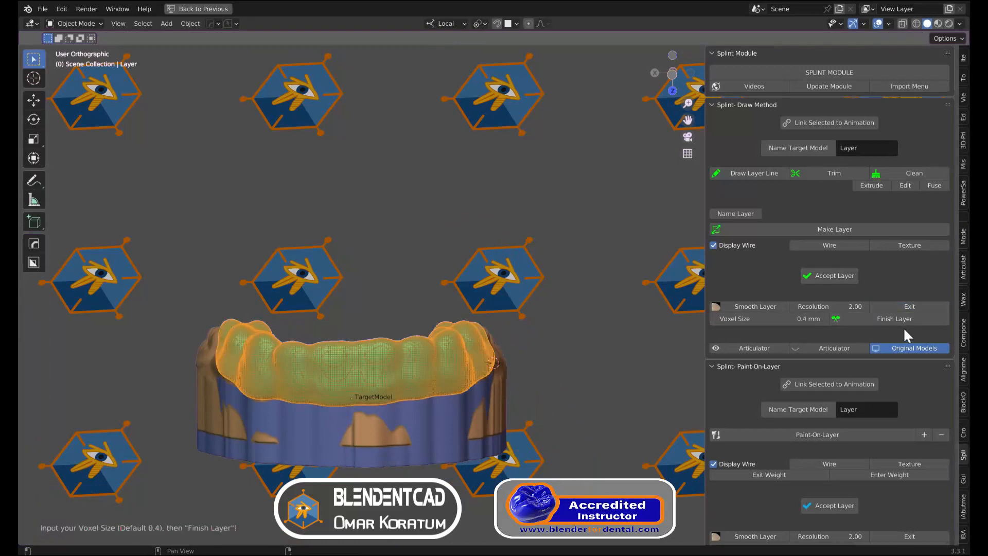
{"action": "left_click", "coordinate": [905, 322]}
Cut the fitting surface out of the green splint layer and isolate the layer to inspect its inside
{"action": "key", "text": "grave"}
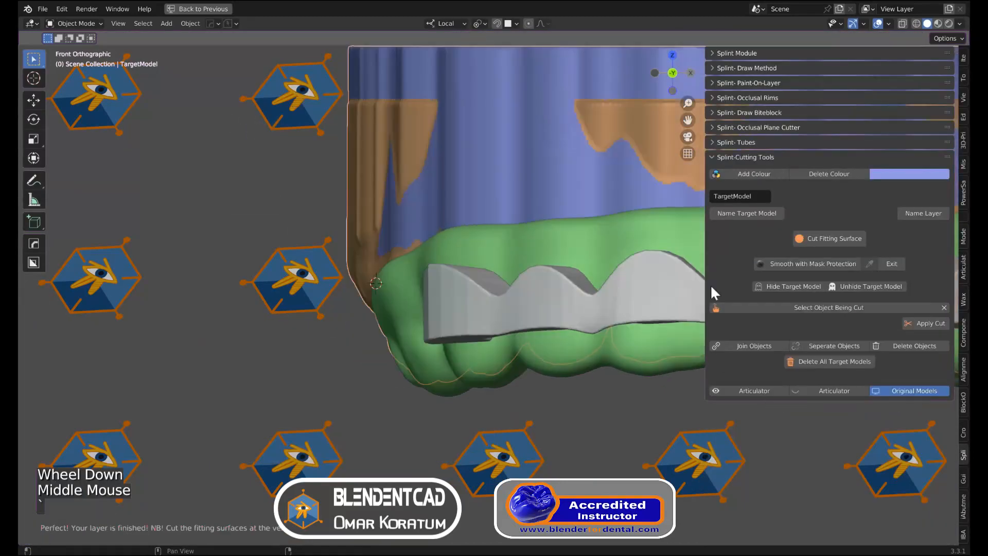
{"action": "scroll", "coordinate": [461, 263], "scroll_direction": "up", "scroll_amount": 1, "text": "shift"}
{"action": "middle_click_drag", "start_coordinate": [460, 265], "coordinate": [286, 279], "text": "shift"}
{"action": "scroll", "coordinate": [410, 273], "scroll_direction": "down", "scroll_amount": 2}
{"action": "middle_click_drag", "start_coordinate": [411, 273], "coordinate": [285, 296], "text": "shift"}
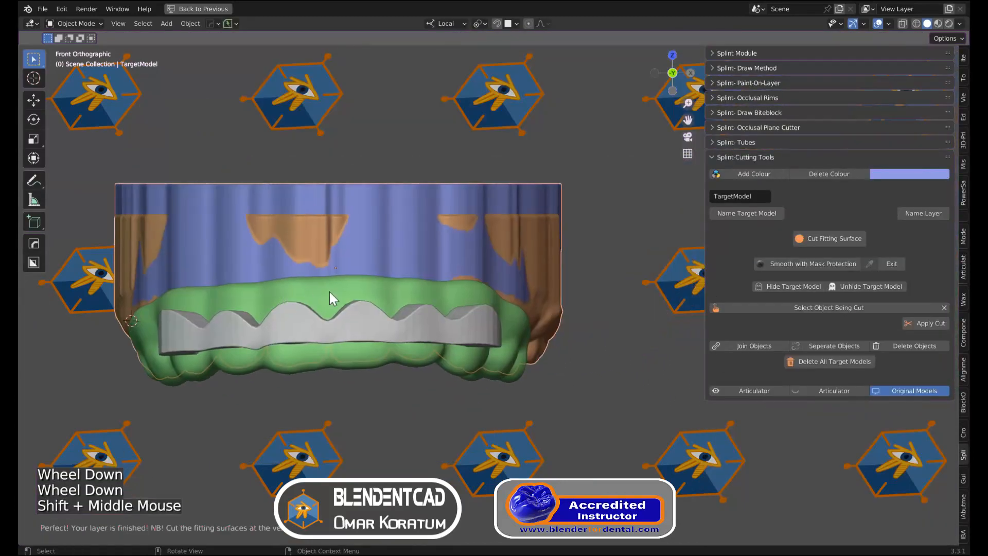
{"action": "left_click", "coordinate": [351, 291]}
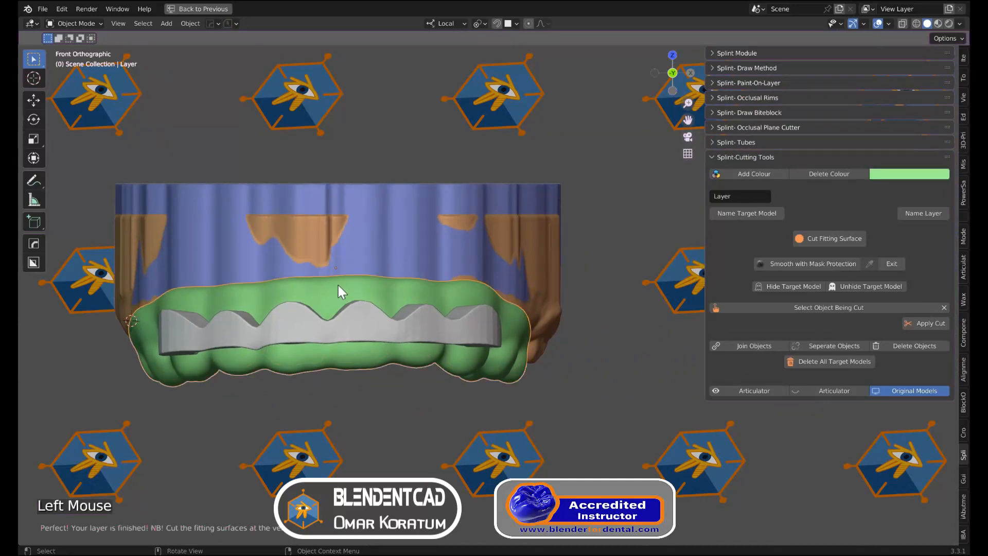
{"action": "left_click", "coordinate": [814, 240]}
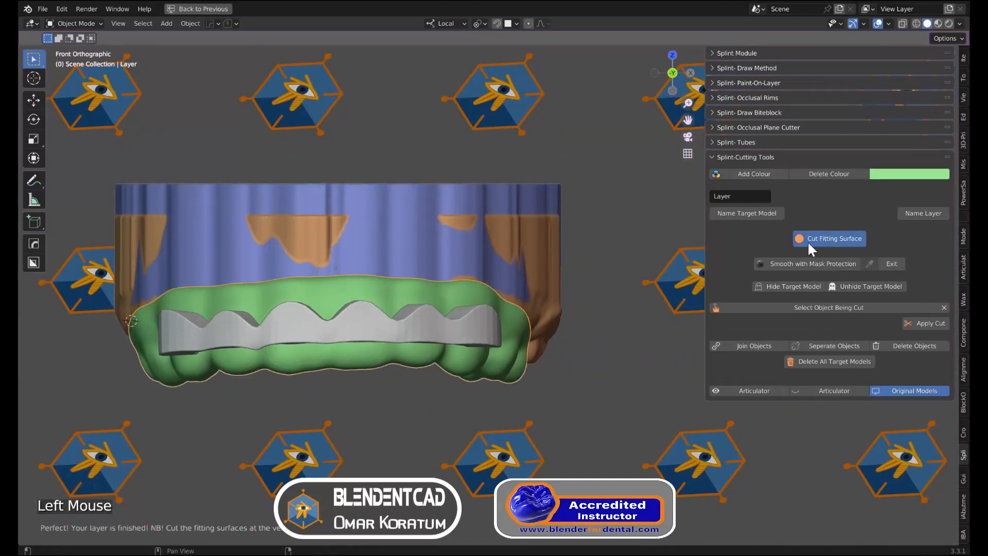
{"action": "key", "text": "KP_Divide"}
{"action": "mouse_move", "coordinate": [372, 225]}
{"action": "middle_mouse_down"}
{"action": "mouse_move", "coordinate": [573, 245]}
{"action": "mouse_move", "coordinate": [406, 307]}
{"action": "mouse_move", "coordinate": [322, 244]}
{"action": "mouse_move", "coordinate": [335, 223]}
{"action": "mouse_move", "coordinate": [357, 214]}
{"action": "middle_mouse_up"}
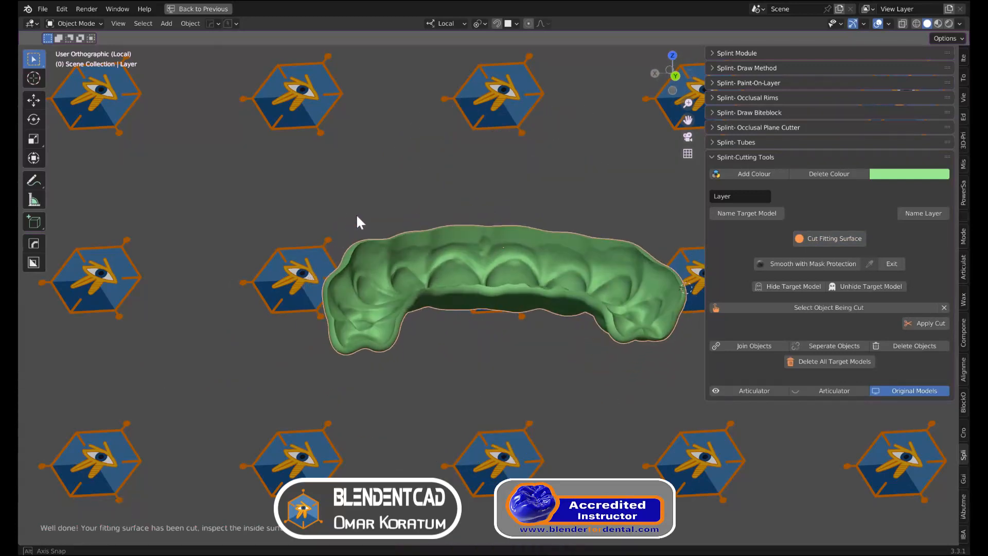
{"action": "key", "text": "KP_Divide"}
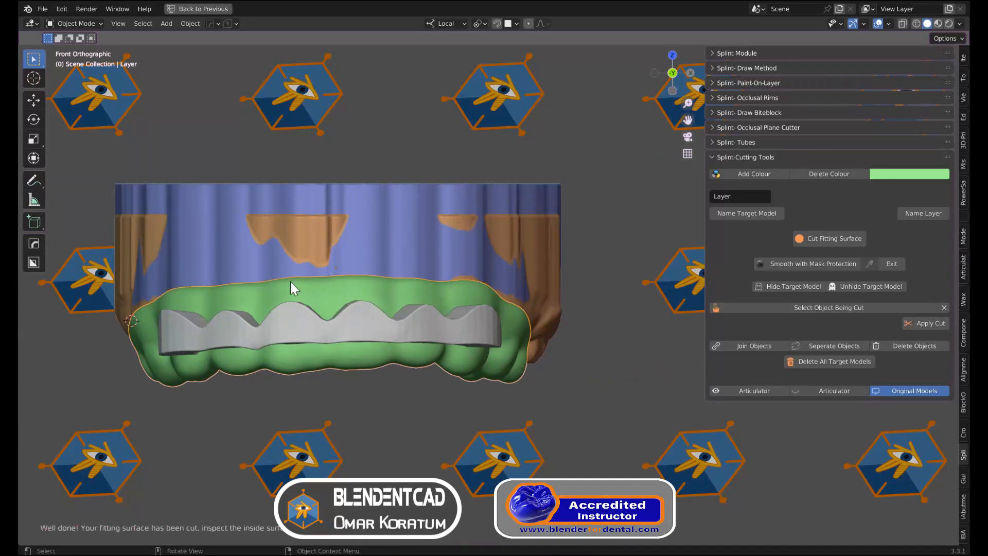
Cut the splint layer with the tooth strip Vert as the cutting object
{"action": "left_click", "coordinate": [748, 308]}
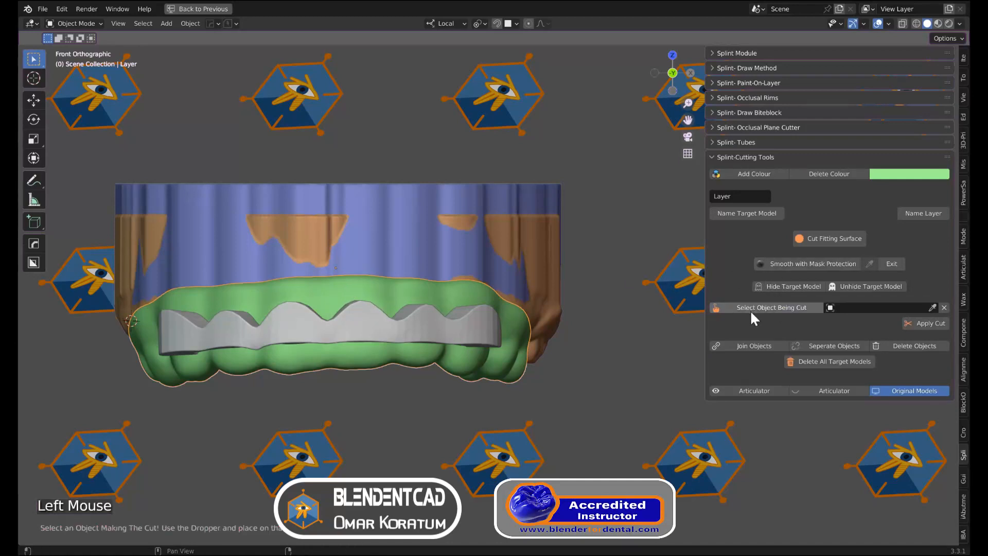
{"action": "left_click", "coordinate": [932, 308]}
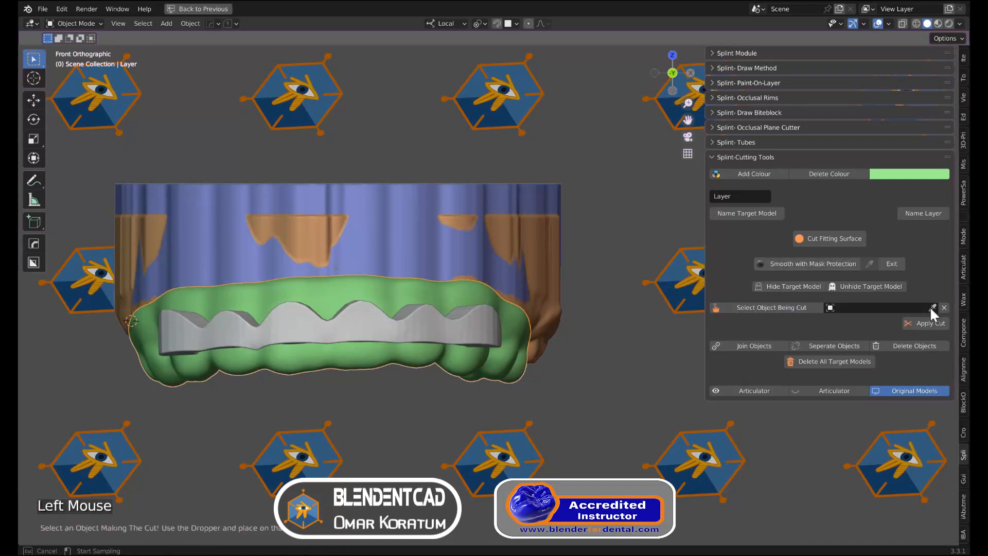
{"action": "left_click", "coordinate": [440, 325]}
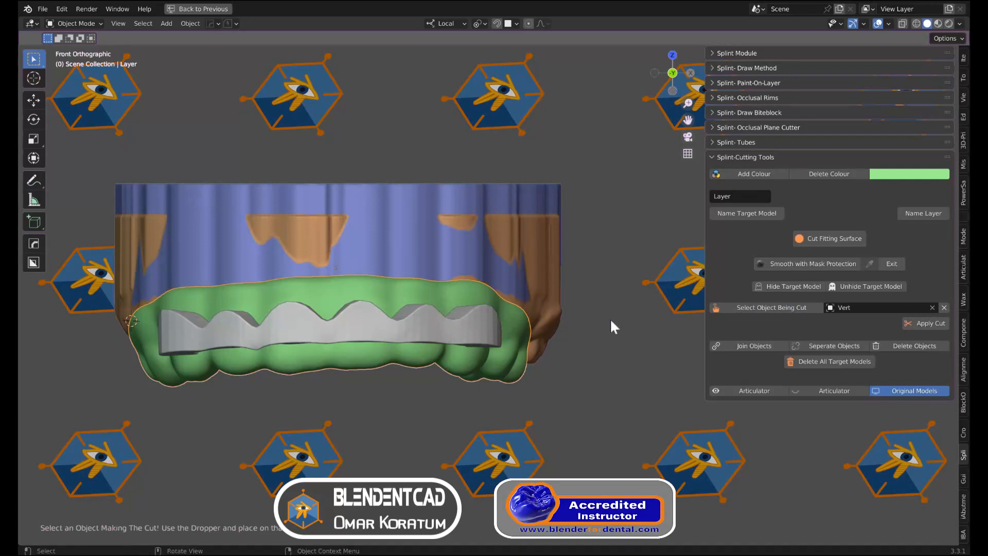
{"action": "left_click", "coordinate": [917, 327]}
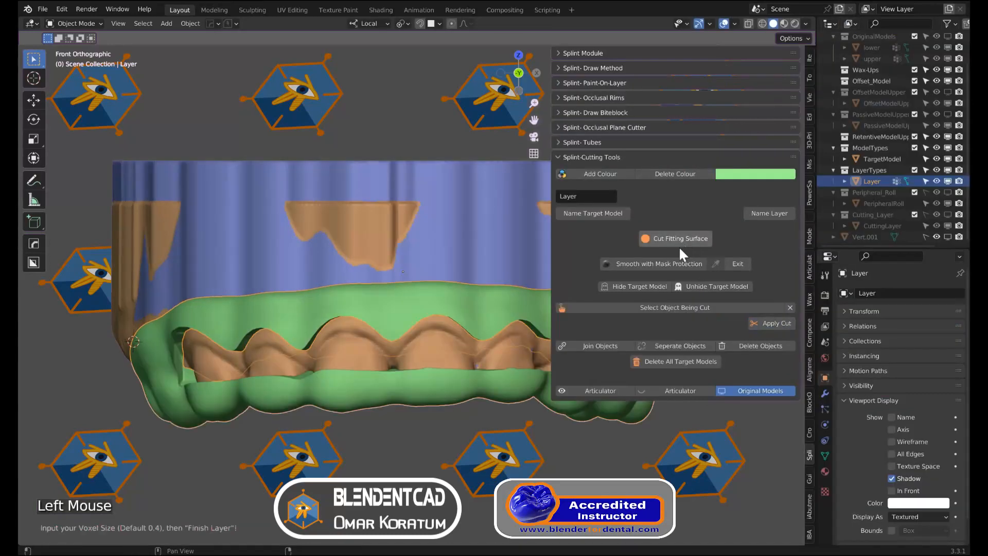
Smooth the splint layer's outer borders and the edges of the front window using Smooth with Mask Protection
{"action": "left_click", "coordinate": [649, 261]}
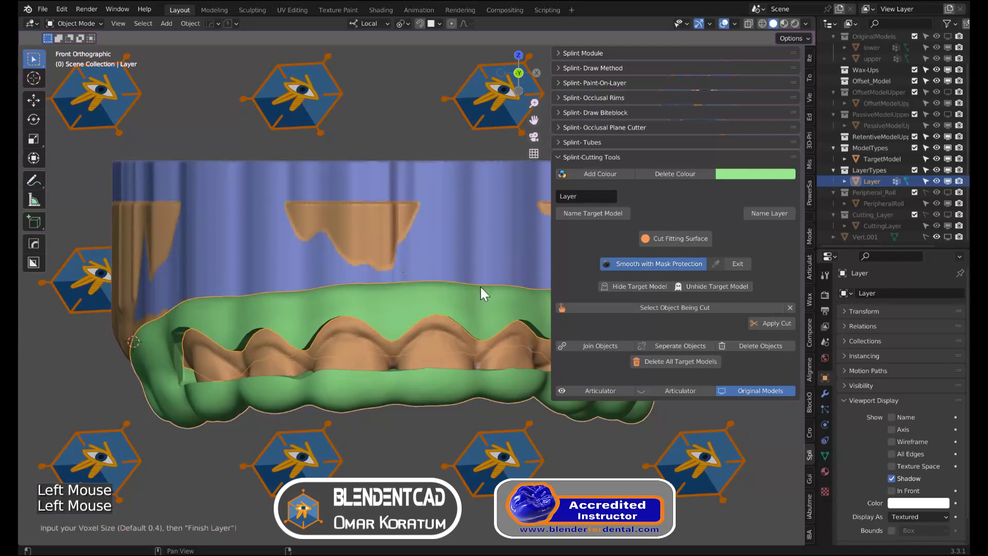
{"action": "mouse_move", "coordinate": [389, 293]}
{"action": "middle_mouse_down"}
{"action": "mouse_move", "coordinate": [354, 307]}
{"action": "mouse_move", "coordinate": [461, 342]}
{"action": "mouse_move", "coordinate": [545, 247]}
{"action": "mouse_move", "coordinate": [517, 360]}
{"action": "mouse_move", "coordinate": [526, 188]}
{"action": "mouse_move", "coordinate": [518, 179]}
{"action": "middle_mouse_up"}
{"action": "key", "text": "n"}
{"action": "scroll", "coordinate": [517, 361], "scroll_direction": "down", "scroll_amount": 1}
{"action": "scroll", "coordinate": [518, 360], "scroll_direction": "up", "scroll_amount": 4}
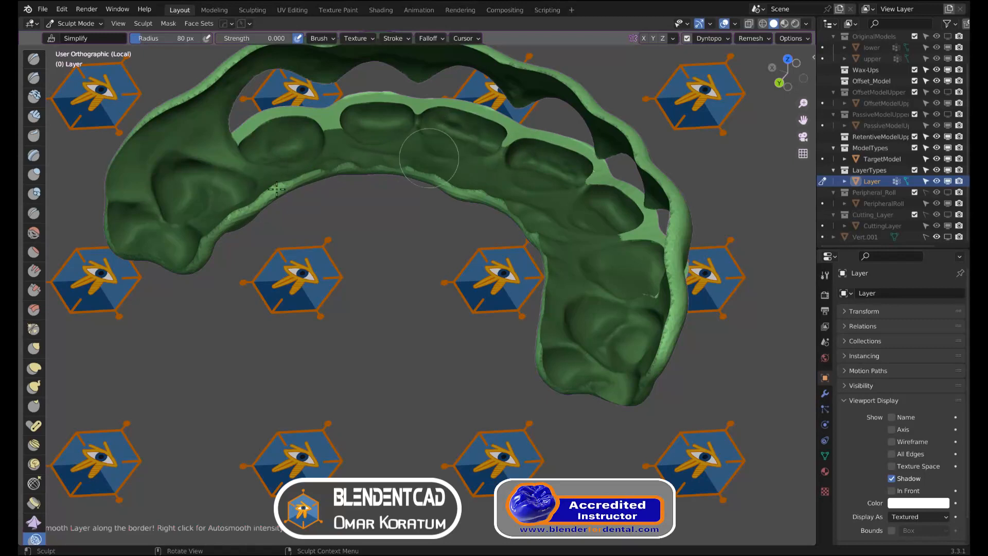
{"action": "middle_click_drag", "start_coordinate": [382, 175], "coordinate": [324, 196]}
{"action": "scroll", "coordinate": [325, 196], "scroll_direction": "down", "scroll_amount": 1}
{"action": "scroll", "coordinate": [325, 196], "scroll_direction": "up", "scroll_amount": 1}
{"action": "scroll", "coordinate": [325, 197], "scroll_direction": "up", "scroll_amount": 1}
{"action": "left_click", "coordinate": [325, 196]}
{"action": "mouse_move", "coordinate": [530, 139]}
{"action": "middle_mouse_down", "text": "shift"}
{"action": "mouse_move", "coordinate": [418, 277]}
{"action": "mouse_move", "coordinate": [387, 218]}
{"action": "middle_mouse_up", "text": "shift"}
{"action": "scroll", "coordinate": [419, 278], "scroll_direction": "up", "scroll_amount": 3}
{"action": "mouse_move", "coordinate": [387, 218]}
{"action": "left_mouse_down"}
{"action": "mouse_move", "coordinate": [461, 238]}
{"action": "mouse_move", "coordinate": [574, 182]}
{"action": "left_mouse_up"}
{"action": "middle_click_drag", "start_coordinate": [573, 182], "coordinate": [386, 242], "text": "shift"}
{"action": "middle_click_drag", "start_coordinate": [386, 242], "coordinate": [377, 183]}
{"action": "mouse_move", "coordinate": [385, 227]}
{"action": "left_mouse_down"}
{"action": "mouse_move", "coordinate": [469, 198]}
{"action": "mouse_move", "coordinate": [444, 206]}
{"action": "mouse_move", "coordinate": [637, 242]}
{"action": "left_mouse_up"}
{"action": "scroll", "coordinate": [469, 198], "scroll_direction": "down", "scroll_amount": 2}
{"action": "middle_click_drag", "start_coordinate": [637, 242], "coordinate": [582, 226], "text": "shift"}
{"action": "middle_click_drag", "start_coordinate": [582, 226], "coordinate": [572, 268]}
{"action": "left_click_drag", "start_coordinate": [205, 221], "coordinate": [668, 227]}
{"action": "middle_click_drag", "start_coordinate": [668, 227], "coordinate": [682, 293]}
{"action": "mouse_move", "coordinate": [684, 301]}
{"action": "left_mouse_down"}
{"action": "mouse_move", "coordinate": [697, 298]}
{"action": "mouse_move", "coordinate": [404, 330]}
{"action": "left_mouse_up"}
{"action": "middle_click_drag", "start_coordinate": [404, 330], "coordinate": [478, 322], "text": "shift"}
{"action": "middle_click_drag", "start_coordinate": [479, 321], "coordinate": [571, 327]}
{"action": "left_click_drag", "start_coordinate": [571, 329], "coordinate": [320, 312]}
{"action": "middle_click_drag", "start_coordinate": [319, 311], "coordinate": [427, 329], "text": "shift"}
{"action": "middle_click_drag", "start_coordinate": [427, 329], "coordinate": [500, 312]}
{"action": "middle_click_drag", "start_coordinate": [499, 311], "coordinate": [570, 294]}
{"action": "left_click_drag", "start_coordinate": [559, 301], "coordinate": [319, 314]}
{"action": "middle_click_drag", "start_coordinate": [319, 314], "coordinate": [441, 355]}
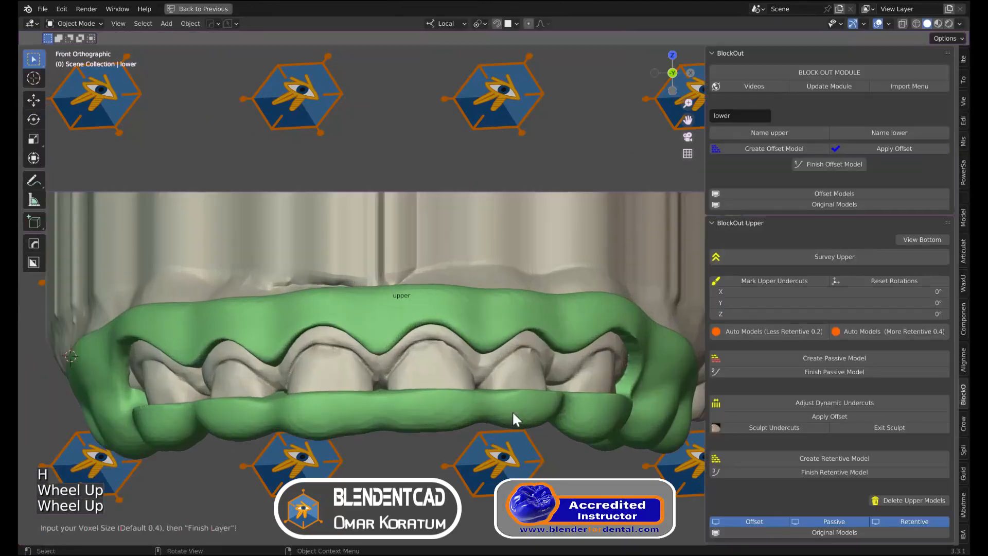
Examine how the windowed splint fits around the front teeth on the original upper model
{"action": "scroll", "coordinate": [512, 411], "scroll_direction": "up", "scroll_amount": 1, "text": "shift"}
{"action": "mouse_move", "coordinate": [512, 411]}
{"action": "middle_mouse_down", "text": "shift"}
{"action": "mouse_move", "coordinate": [504, 324]}
{"action": "mouse_move", "coordinate": [341, 322]}
{"action": "mouse_move", "coordinate": [331, 252]}
{"action": "middle_mouse_up", "text": "shift"}
{"action": "scroll", "coordinate": [505, 325], "scroll_direction": "up", "scroll_amount": 2}
{"action": "scroll", "coordinate": [341, 322], "scroll_direction": "down", "scroll_amount": 1}
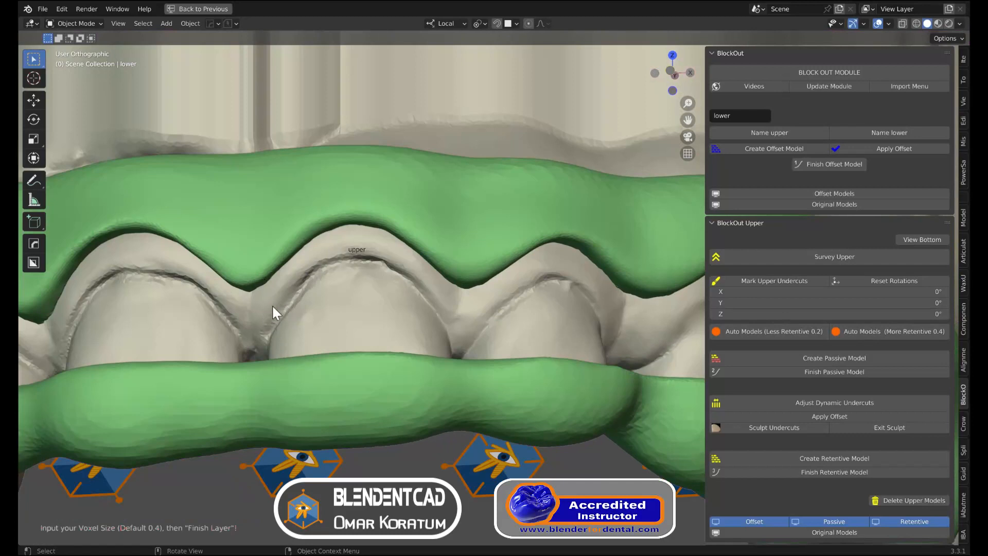
{"action": "scroll", "coordinate": [298, 304], "scroll_direction": "down", "scroll_amount": 1}
{"action": "scroll", "coordinate": [332, 307], "scroll_direction": "down", "scroll_amount": 1}
{"action": "middle_click_drag", "start_coordinate": [332, 307], "coordinate": [485, 227]}
{"action": "scroll", "coordinate": [485, 227], "scroll_direction": "down", "scroll_amount": 1}
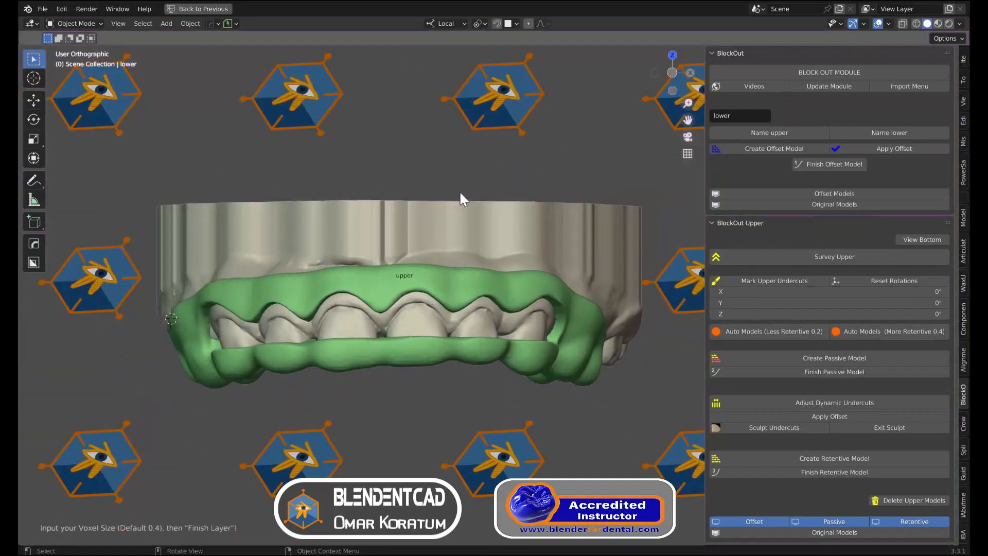